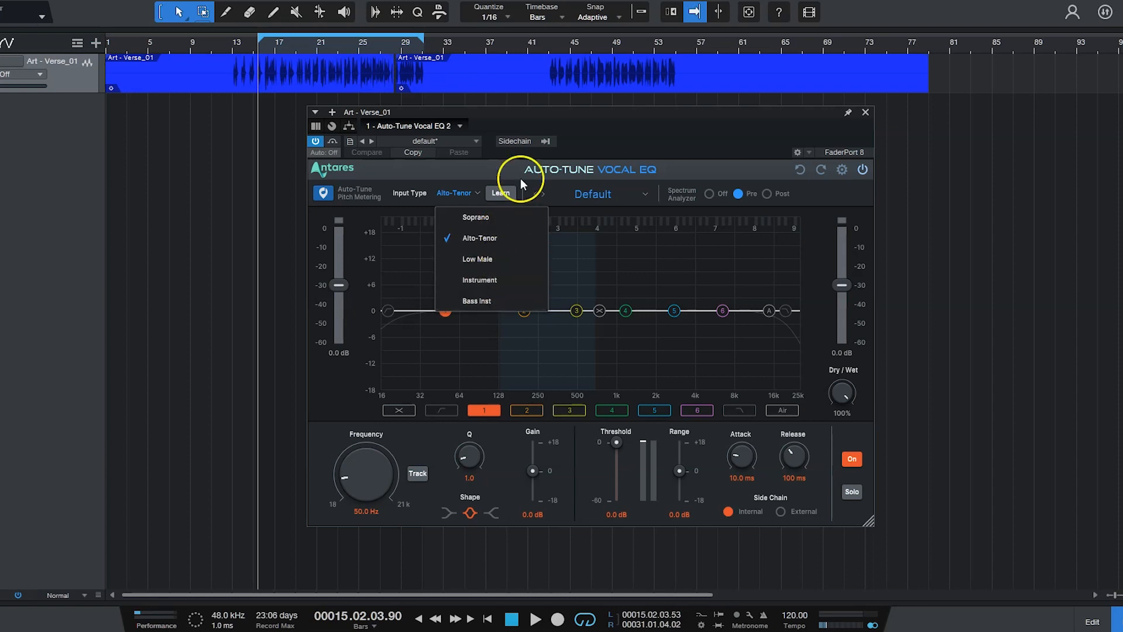
- Try the spectrum analyzer's Off and Post modes and set it back to Pre
left_click(584, 118)
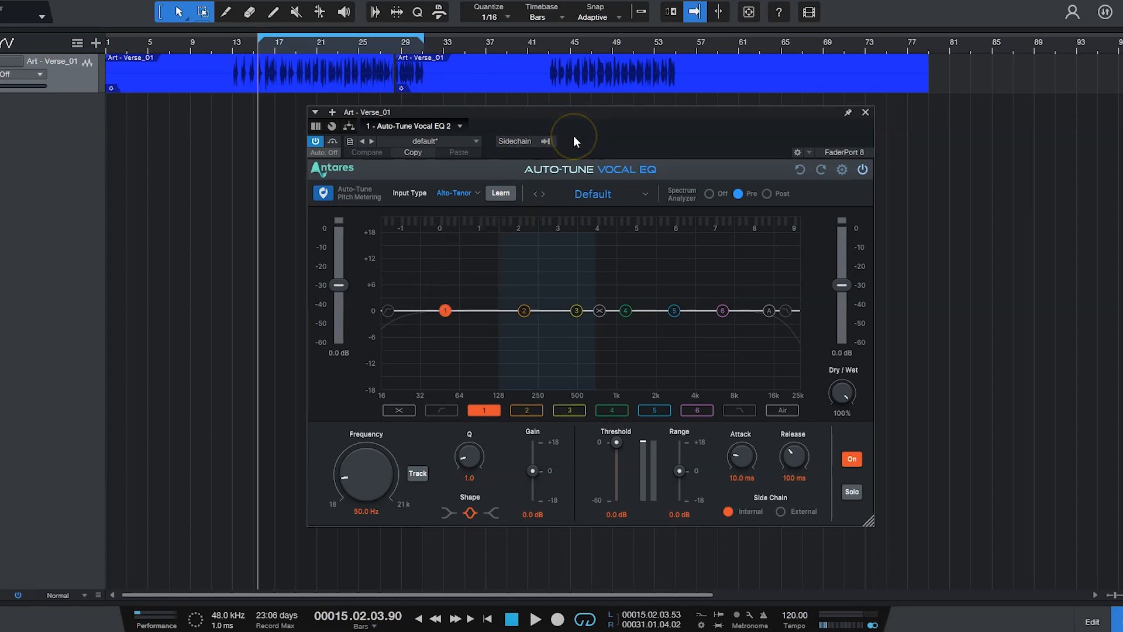
left_click(709, 194)
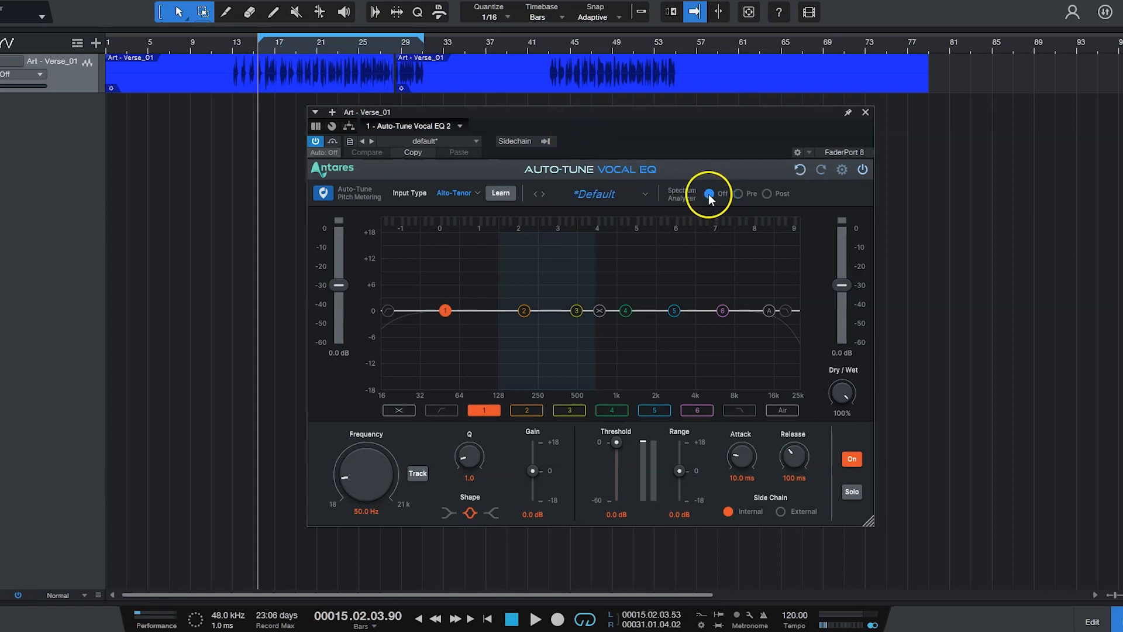
left_click(739, 194)
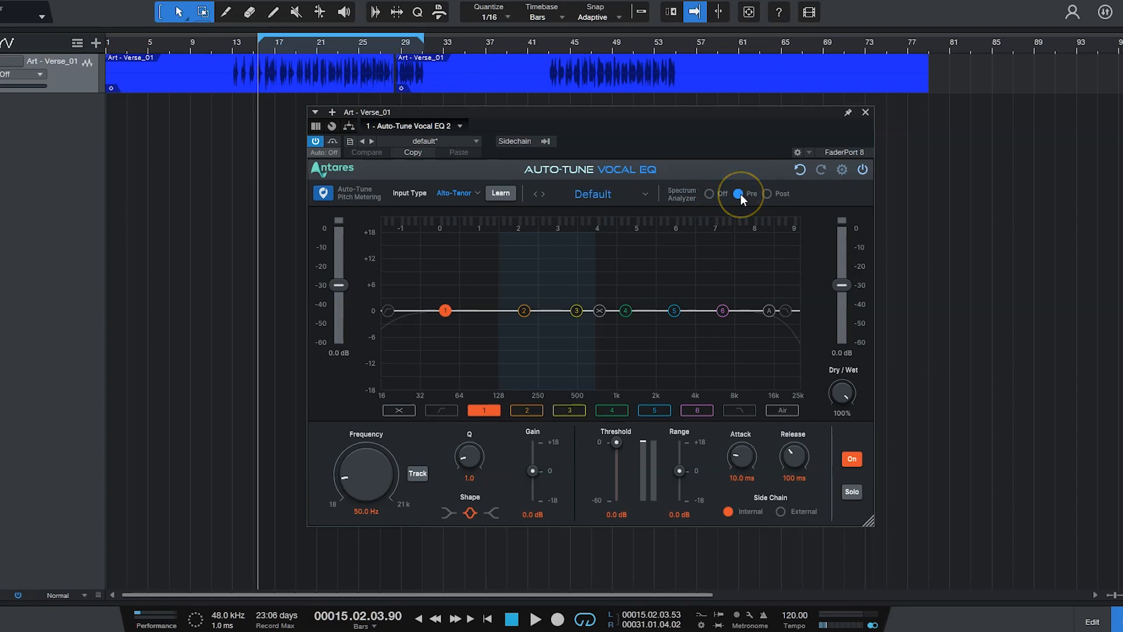
left_click(764, 194)
left_click(739, 195)
- Play the vocal through the EQ to examine its spectrum and tracked pitch, and return to the loop start
left_click_drag(607, 110, 606, 121)
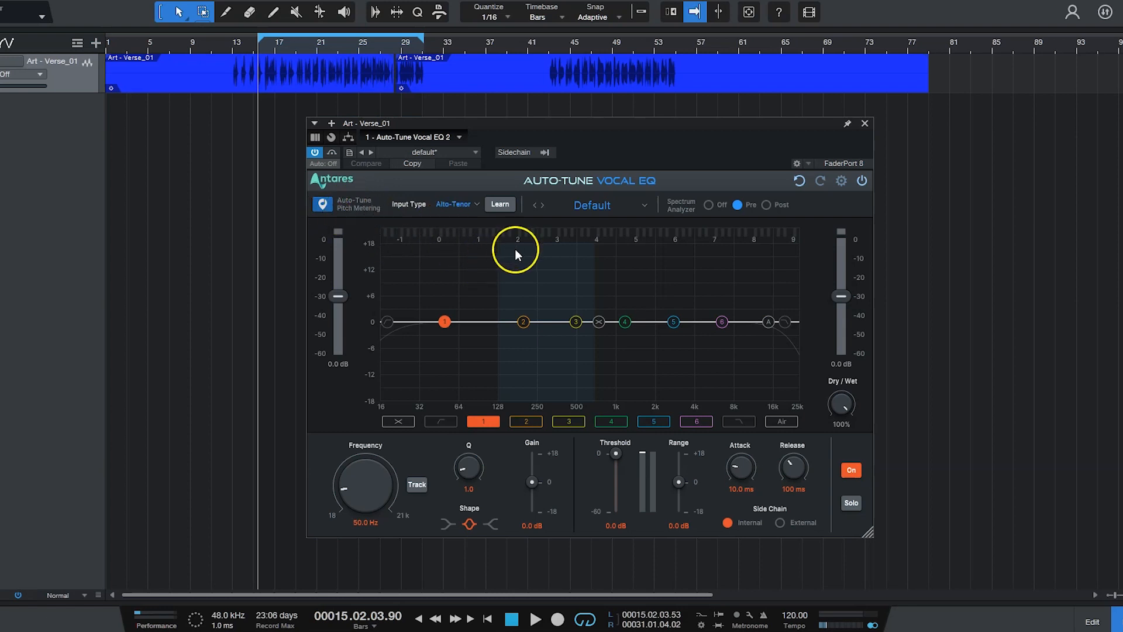
key("space")
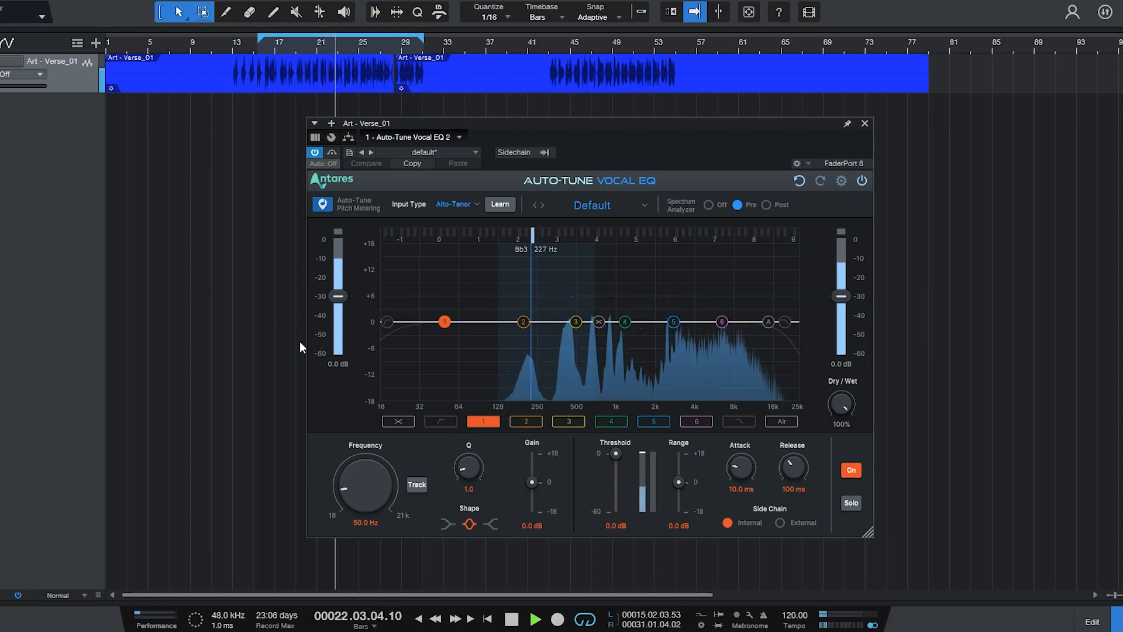
key("space")
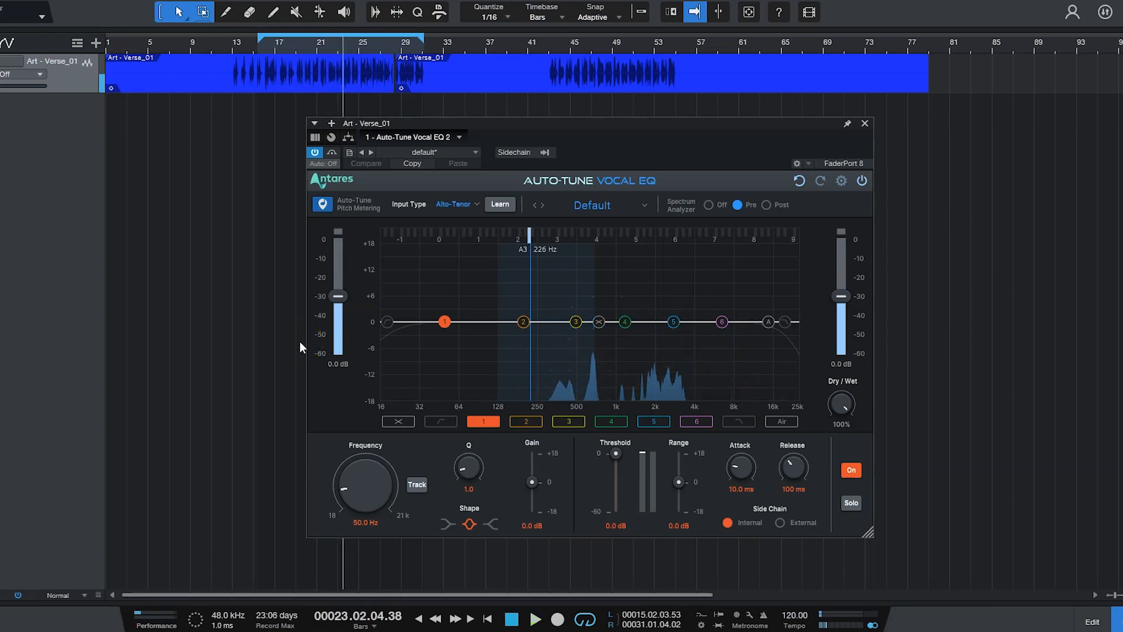
left_click(312, 363)
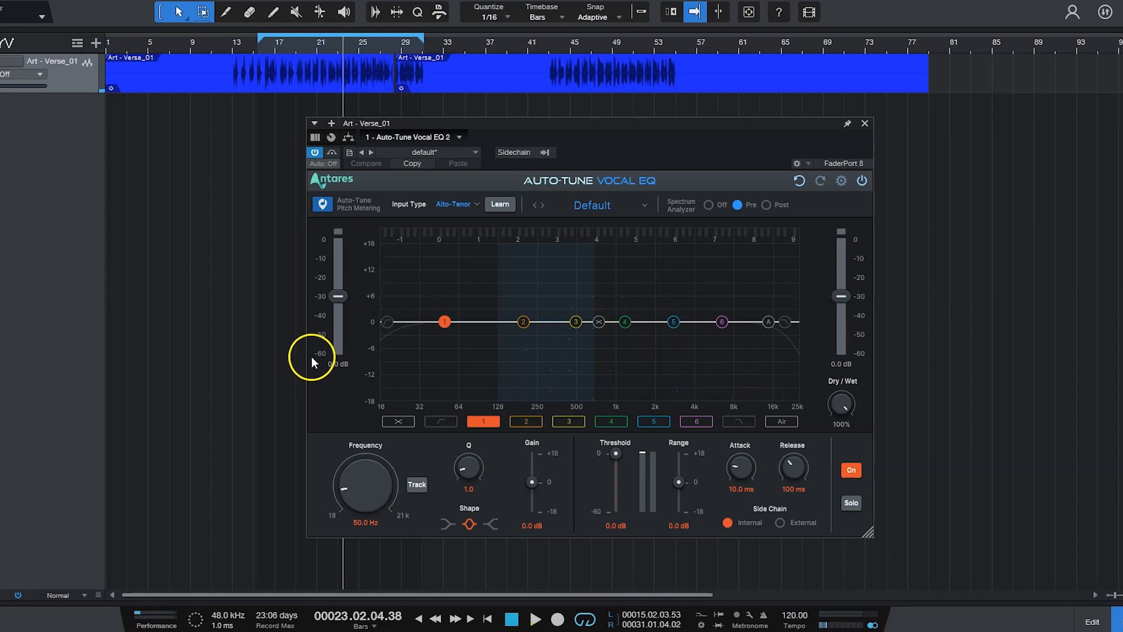
key("space")
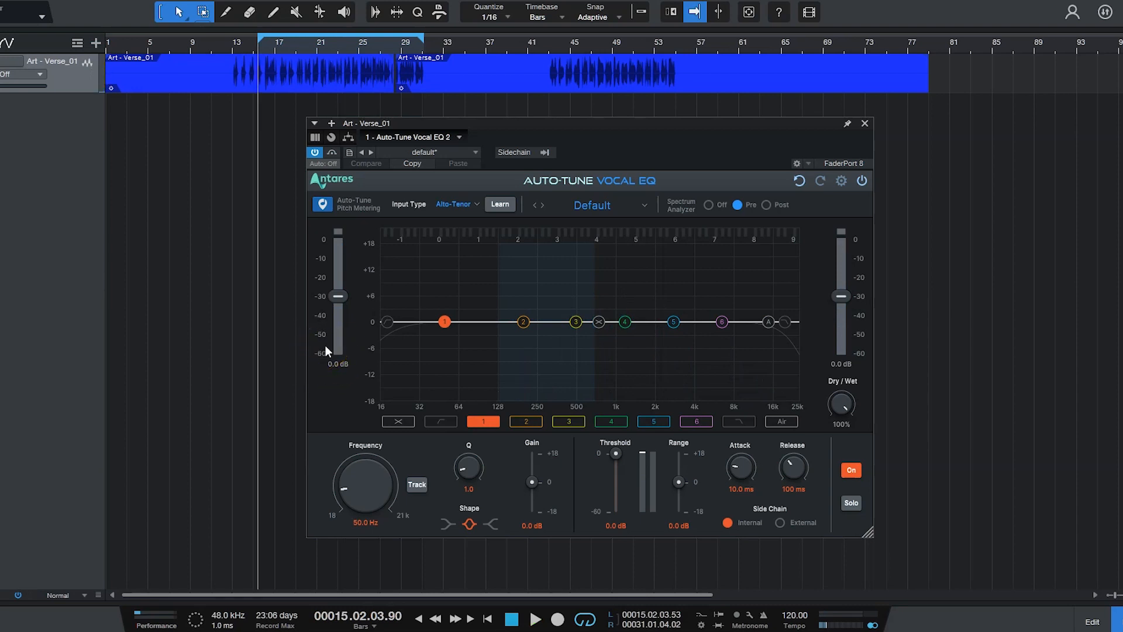
- Select the high-pass filter band and turn it on
left_click(439, 421)
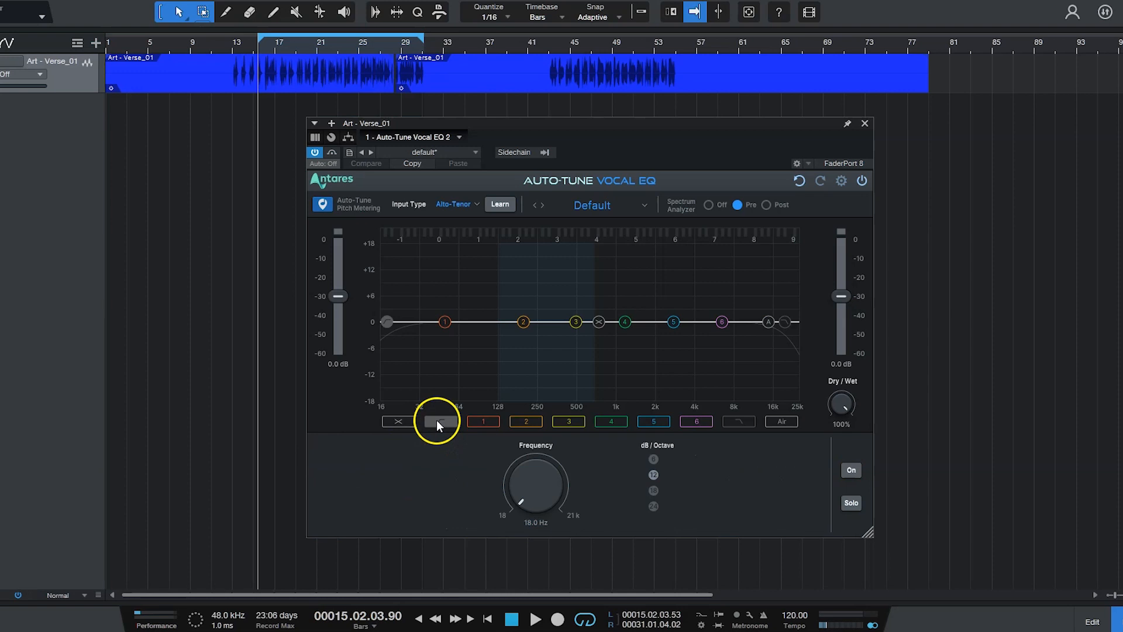
left_click(851, 471)
left_click(851, 470)
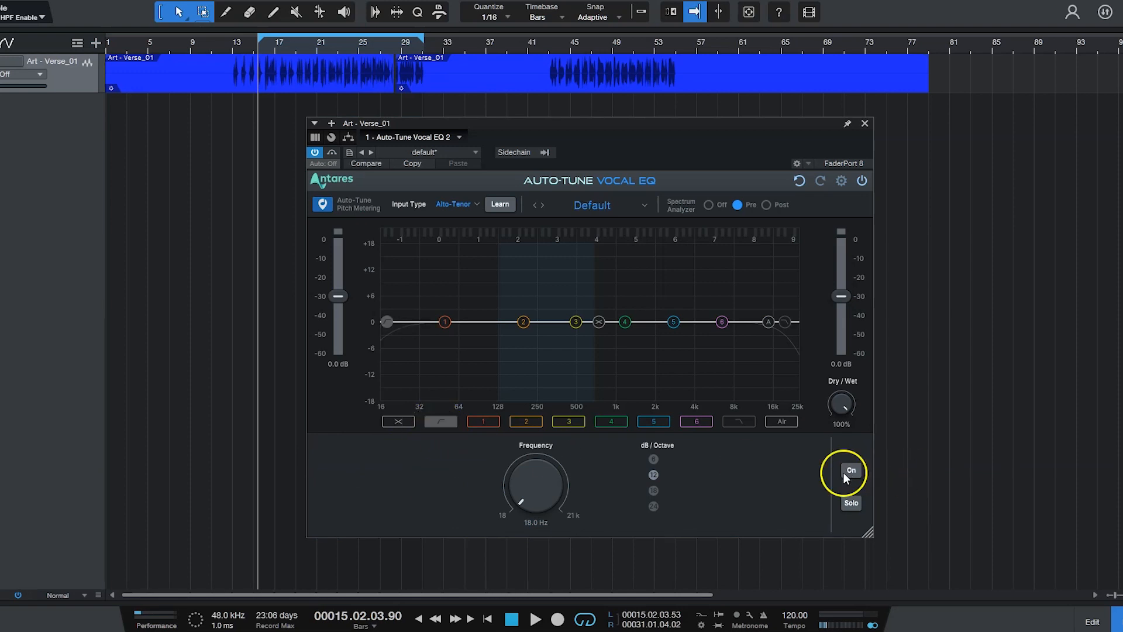
left_click(851, 468)
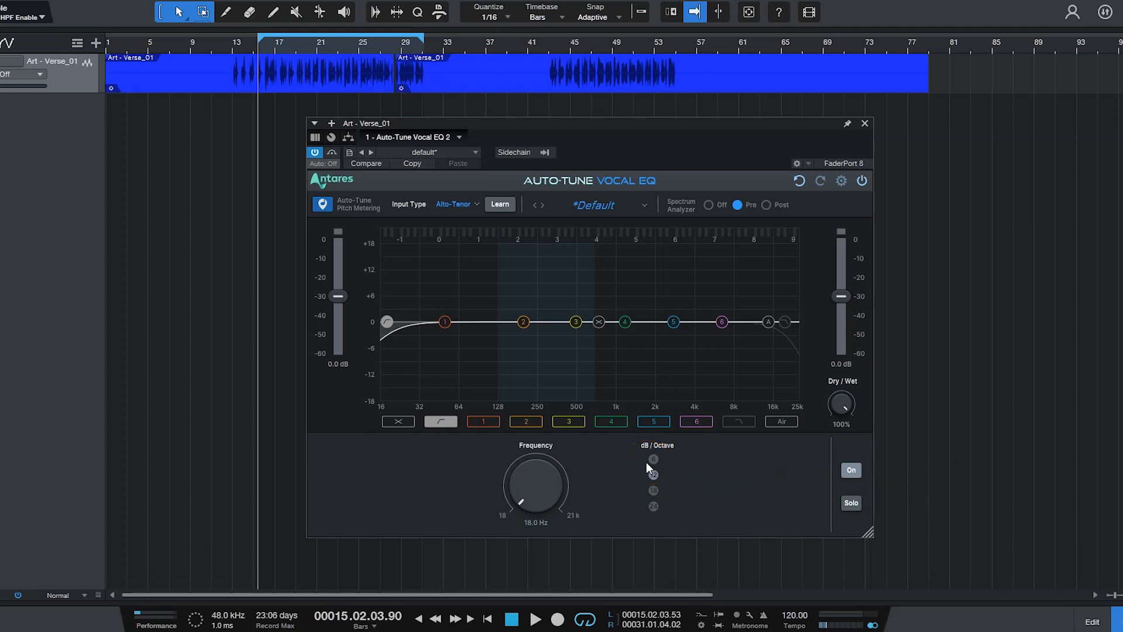
- Play the vocal and raise the high-pass filter's frequency to about 59.1 Hz, soloing the filter briefly to hear it
key("space")
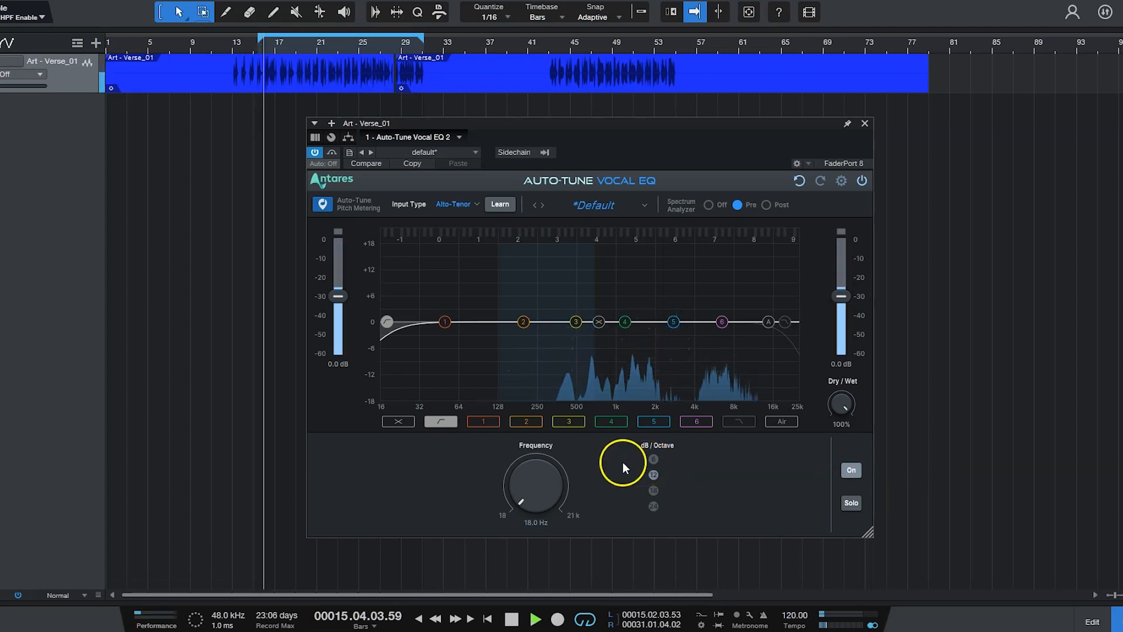
mouse_move(534, 479)
left_mouse_down()
mouse_move(535, 458)
mouse_move(532, 473)
left_mouse_up()
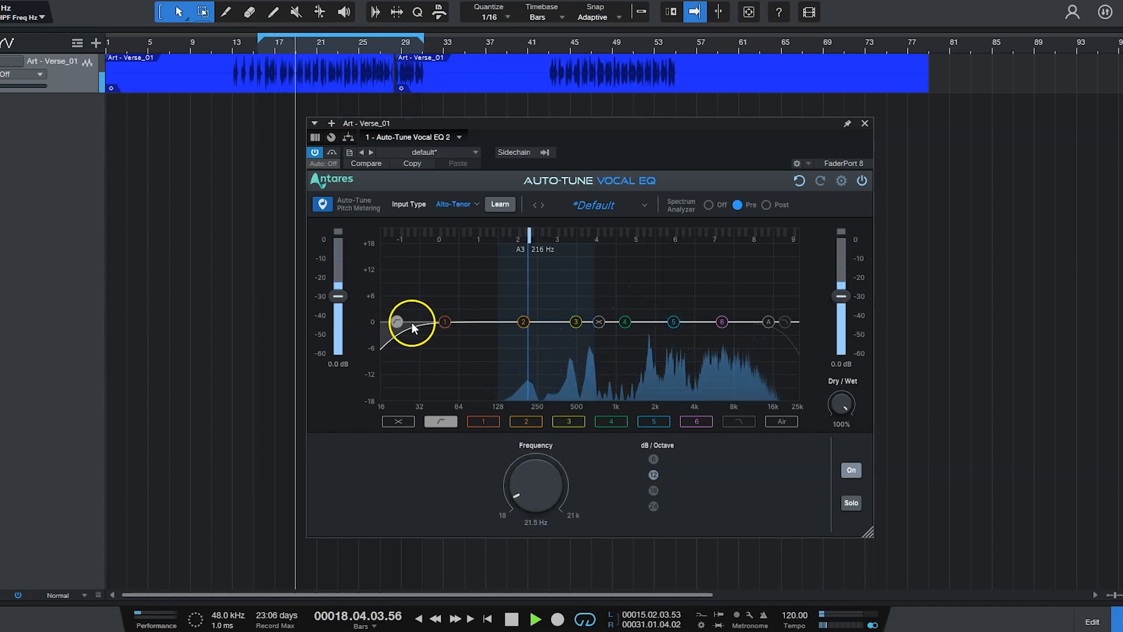
mouse_move(402, 322)
left_mouse_down()
mouse_move(466, 324)
mouse_move(412, 325)
left_mouse_up()
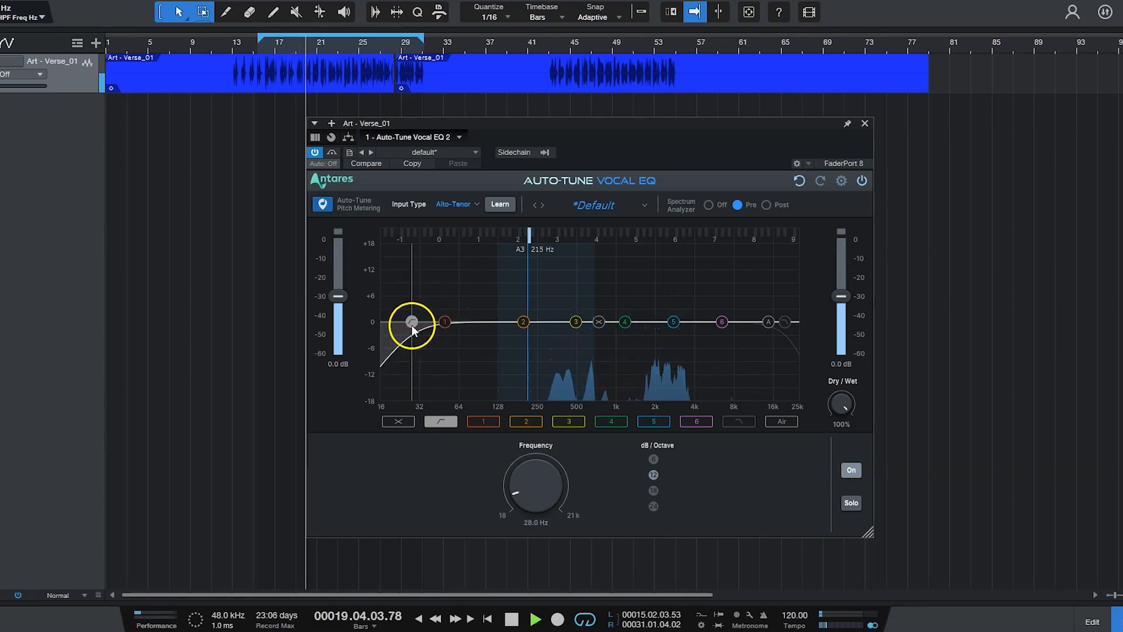
left_click_drag(537, 500, 497, 493)
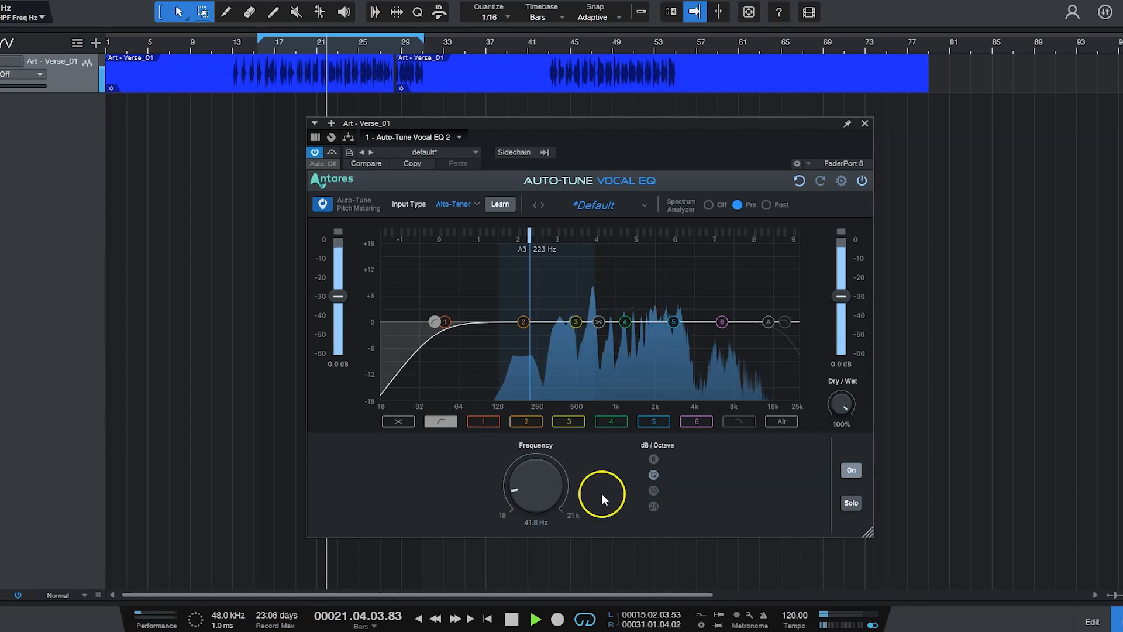
left_click(844, 503)
left_click_drag(547, 497, 523, 493)
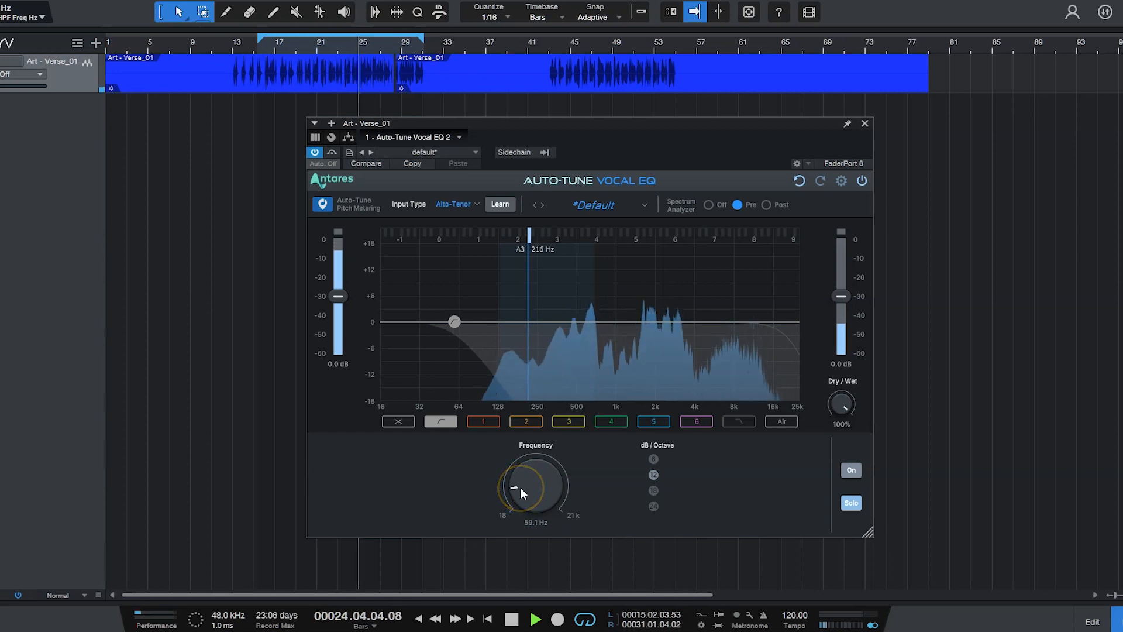
left_click(851, 504)
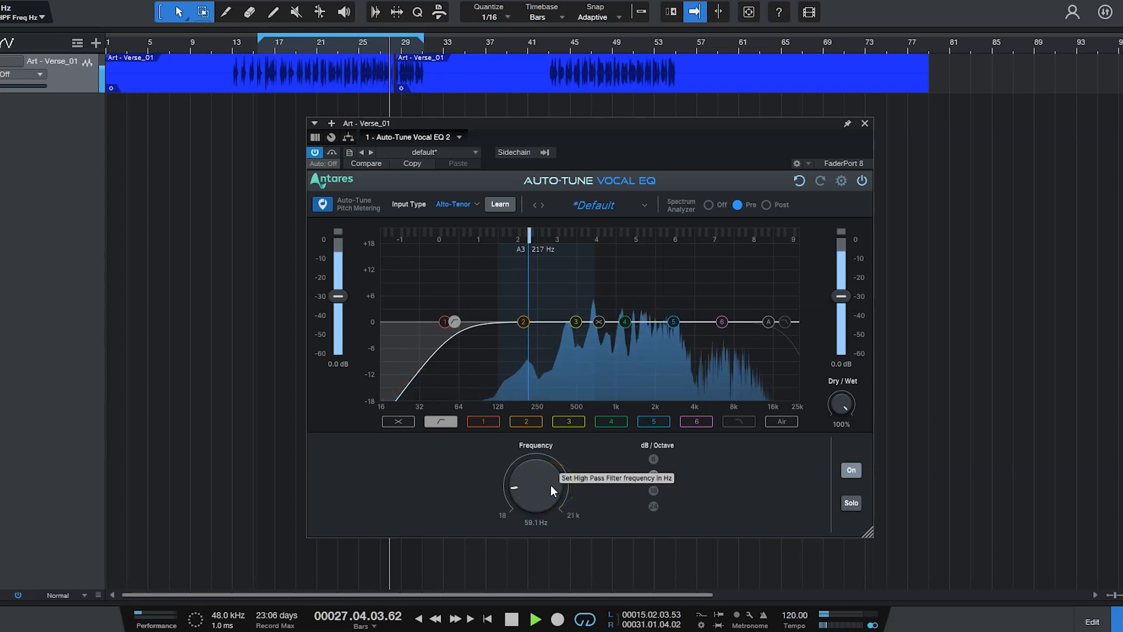
- Compare the high-pass filter slopes, settling on 24 dB/octave with the frequency at about 50.9 Hz
left_click(655, 493)
left_click(654, 504)
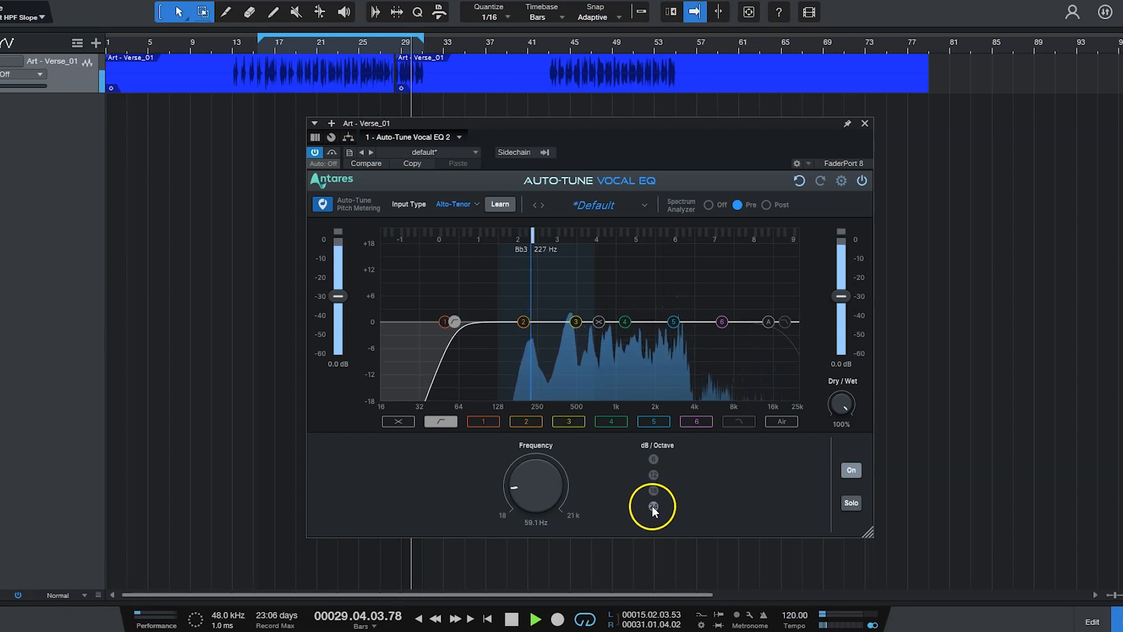
left_click(654, 457)
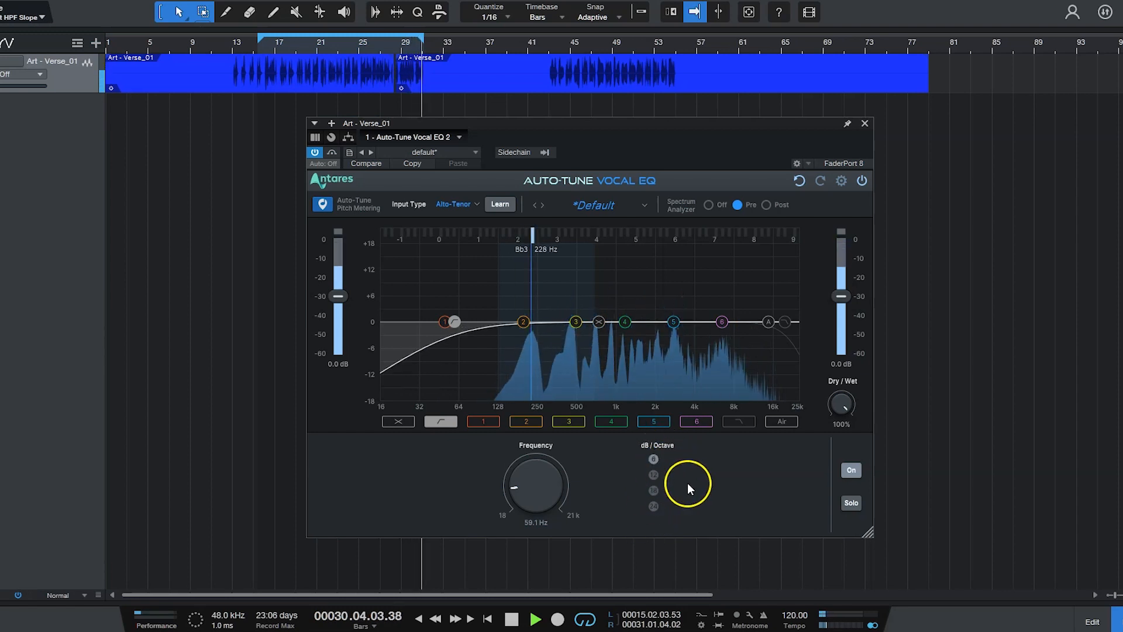
left_click(654, 474)
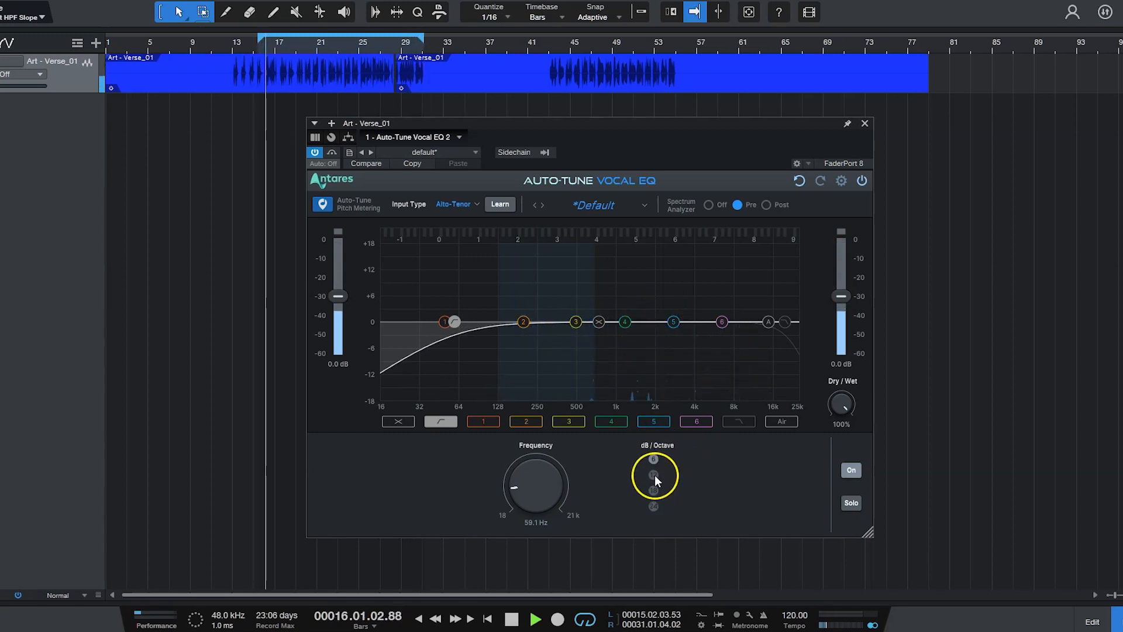
left_click(654, 505)
left_click(655, 507)
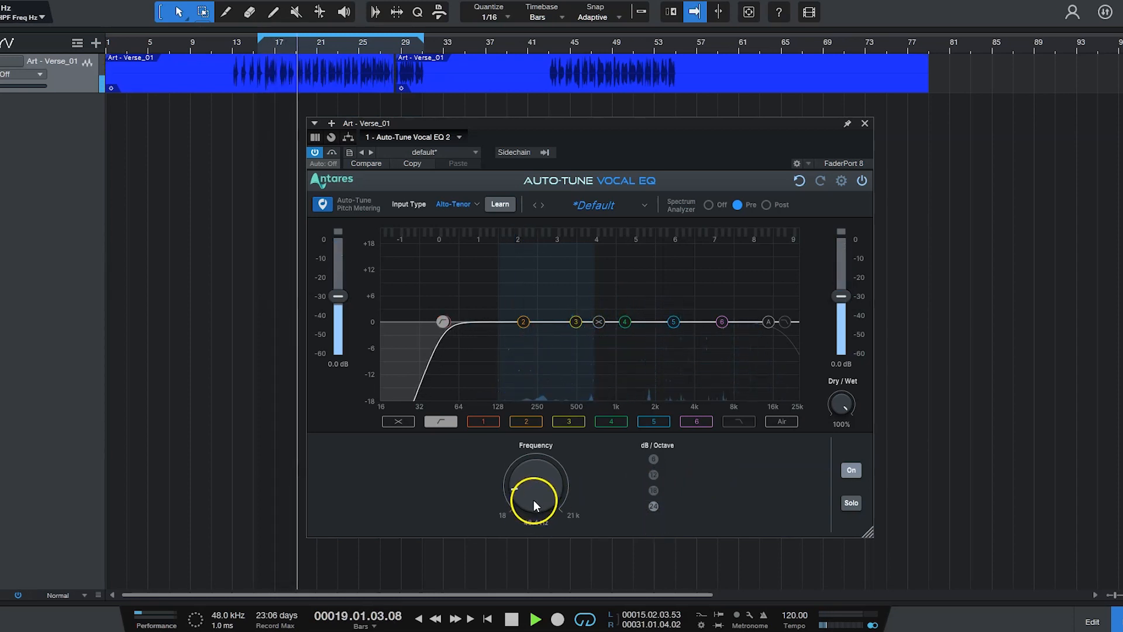
scroll(534, 499, "down", 3)
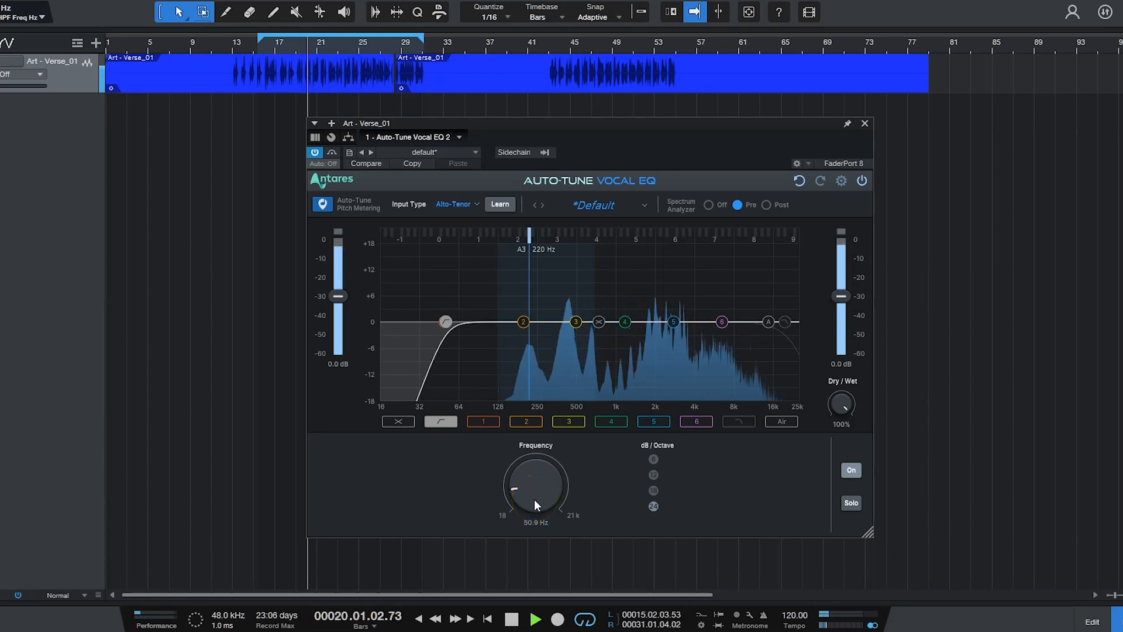
- Raise band 1's frequency to about 103.2 Hz and move band 2 to about 177.7 Hz
left_click(473, 423)
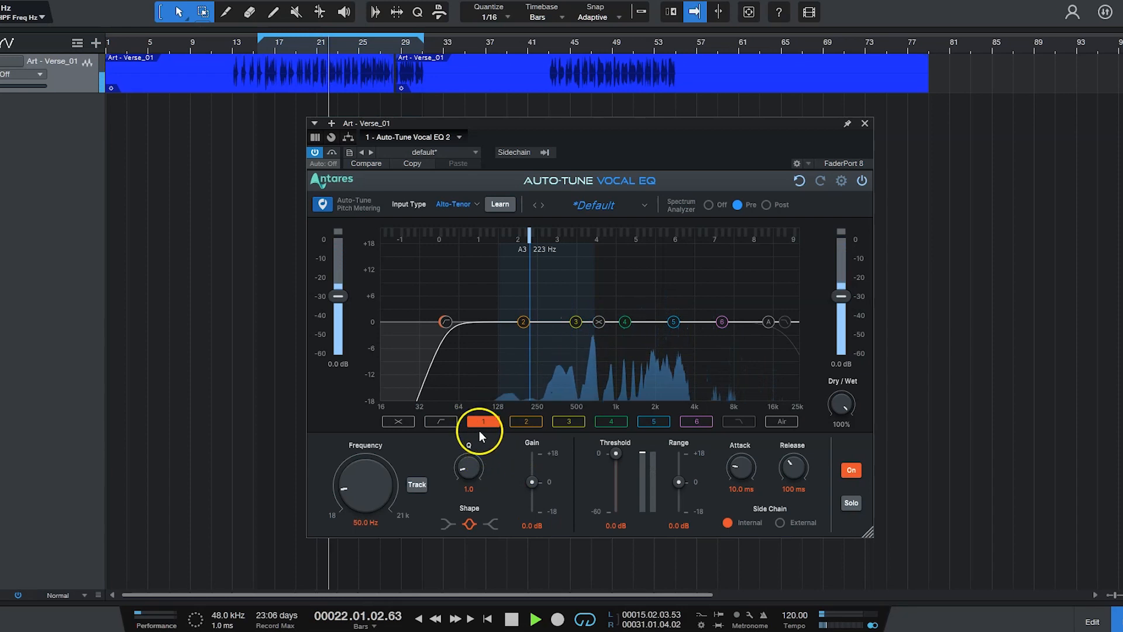
scroll(367, 486, "up", 8)
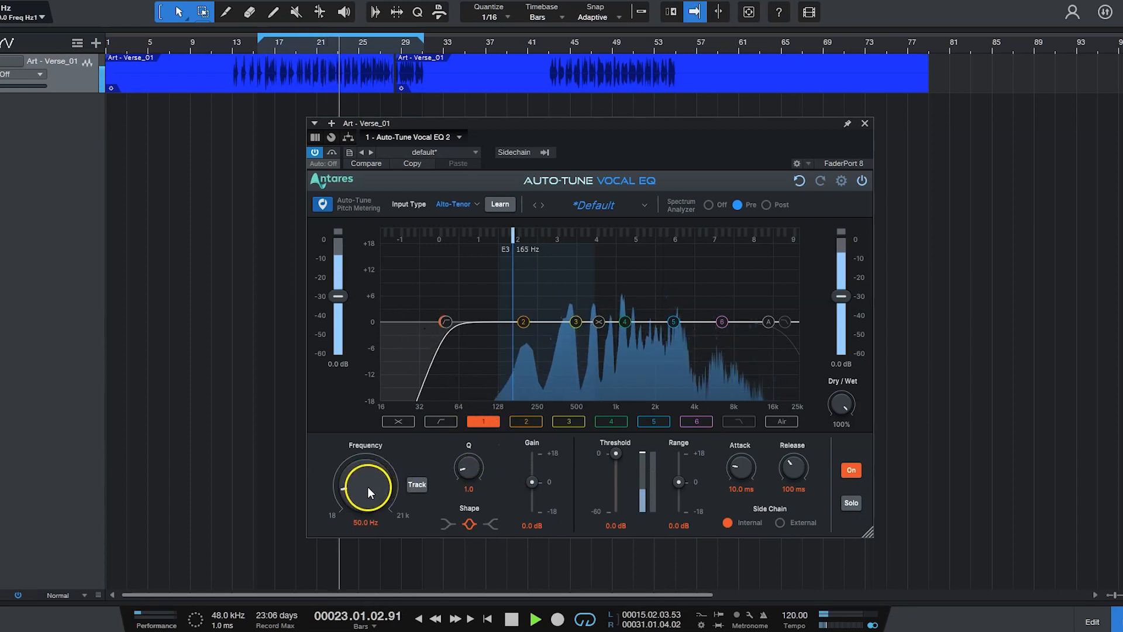
scroll(368, 480, "up", 3)
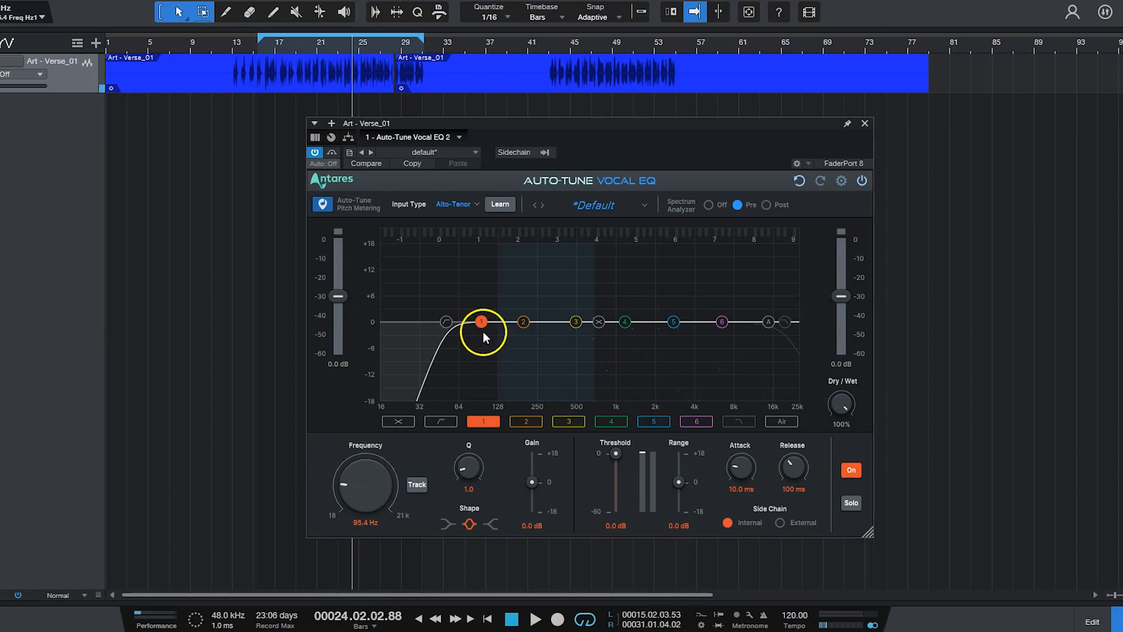
left_click_drag(478, 323, 517, 322)
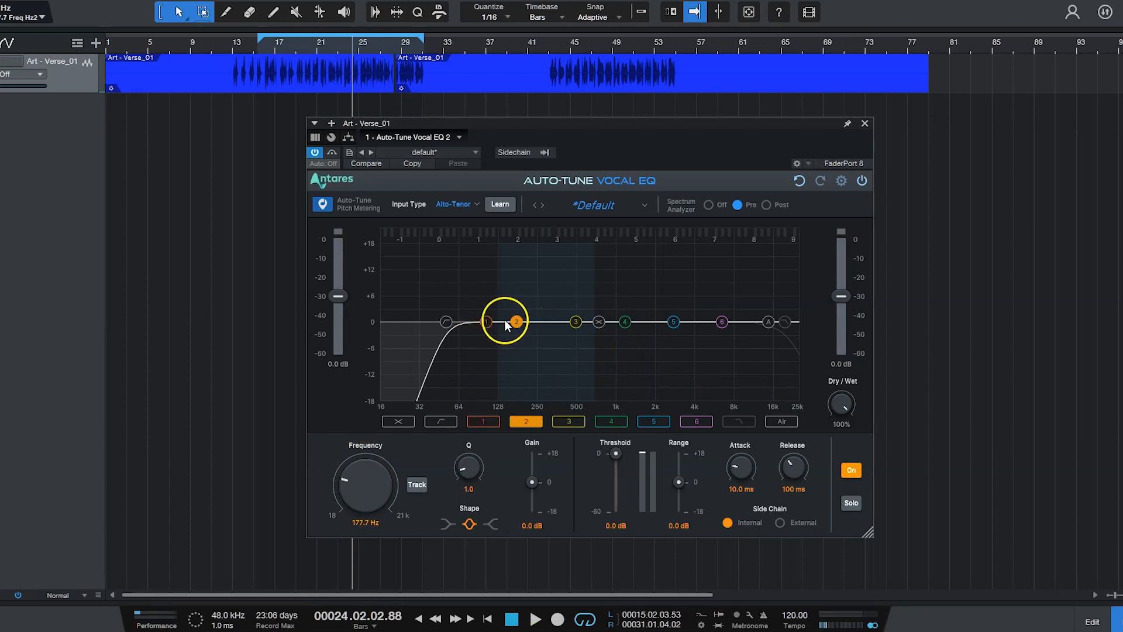
- Turn off EQ bands 1, 2 and 3
left_click(486, 322)
left_click(843, 480)
left_click(852, 476)
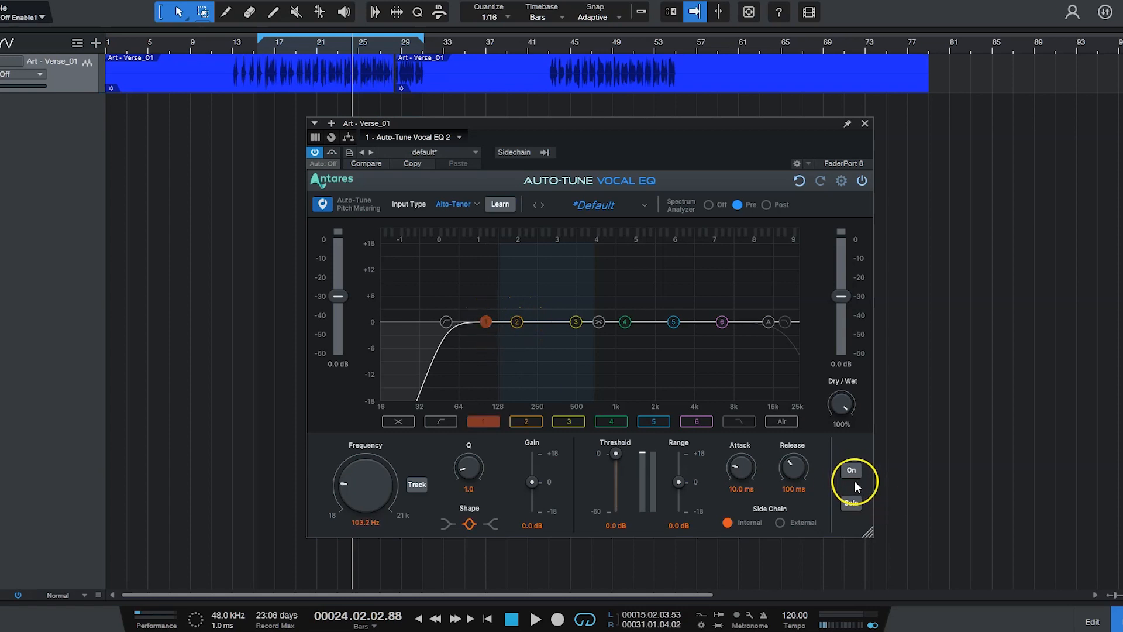
left_click(518, 322)
left_click(848, 471)
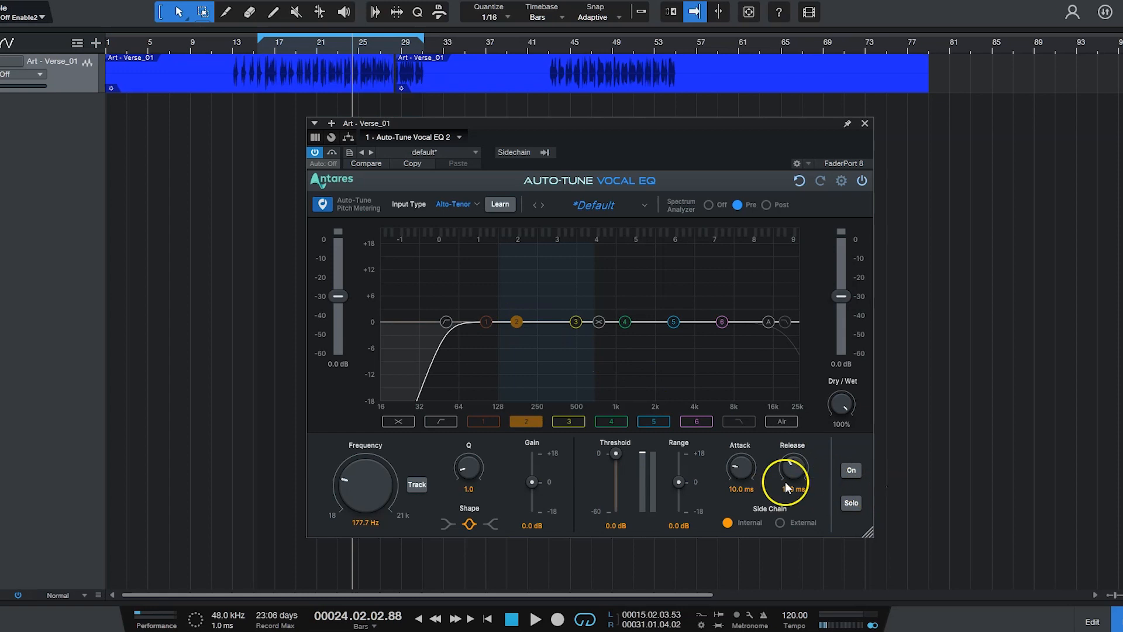
left_click(575, 322)
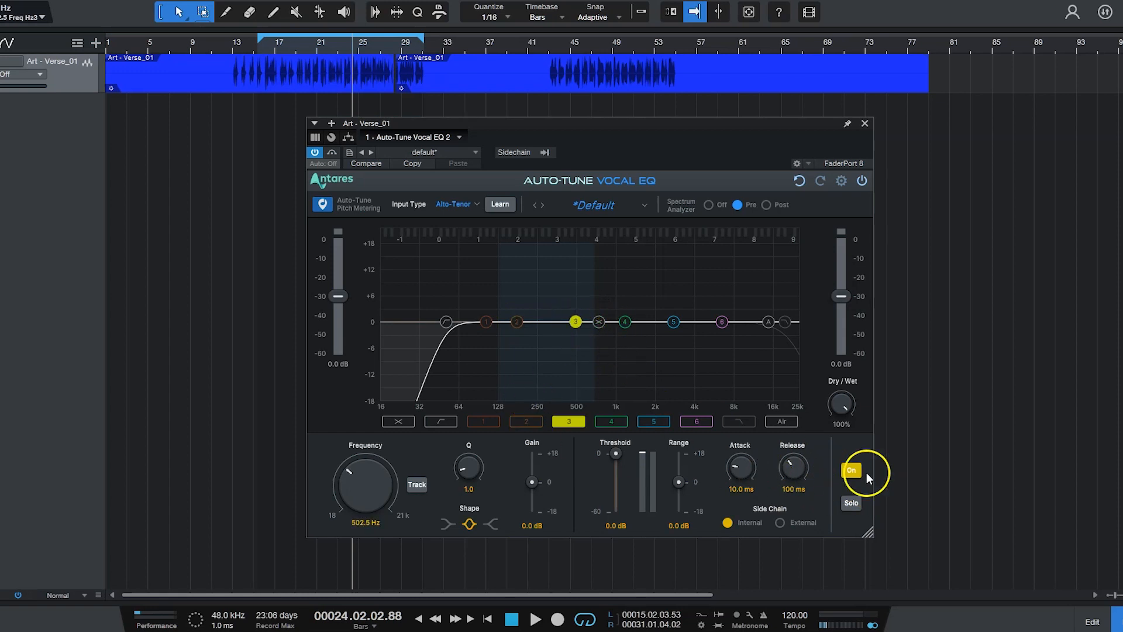
left_click(851, 470)
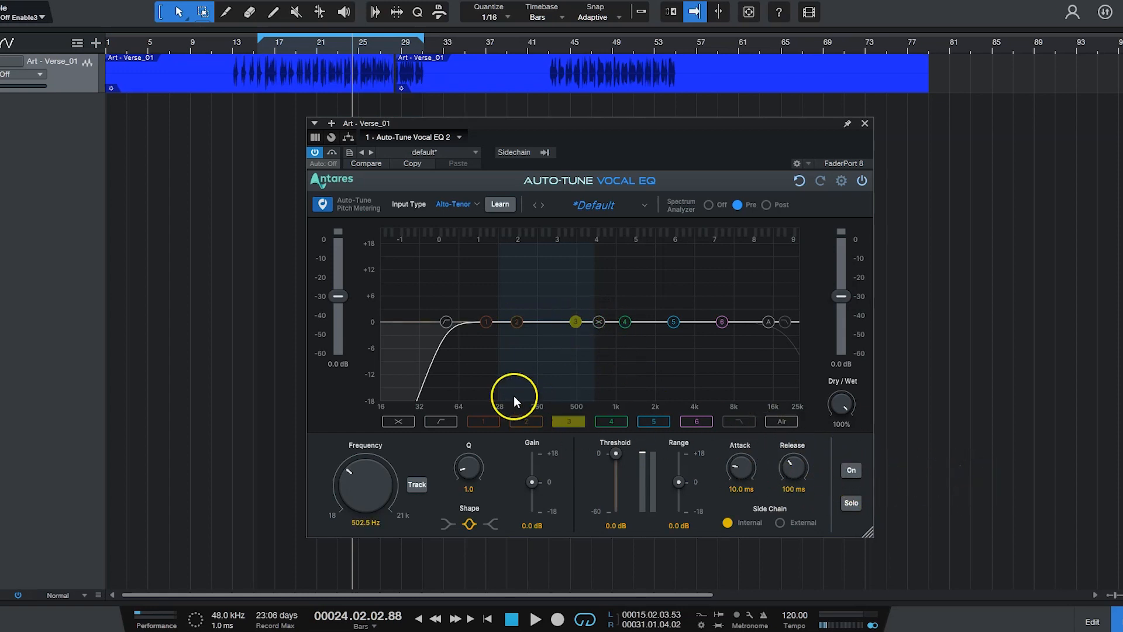
- Move band 1's frequency to about 99.7 Hz and play the vocal from the loop start
left_click(486, 324)
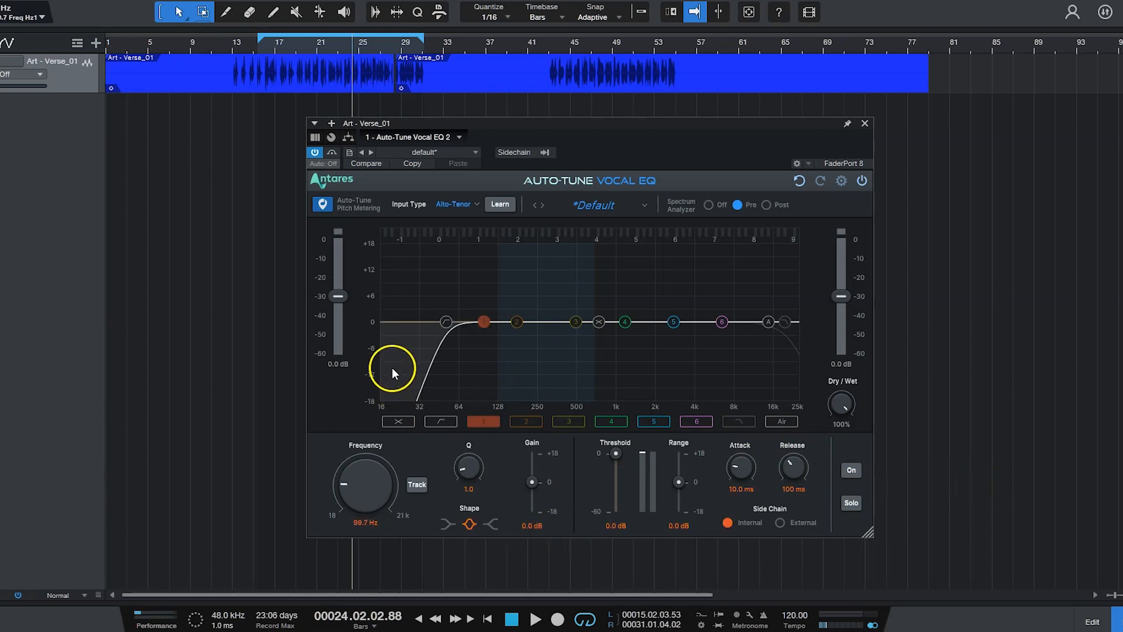
key("KP_1")
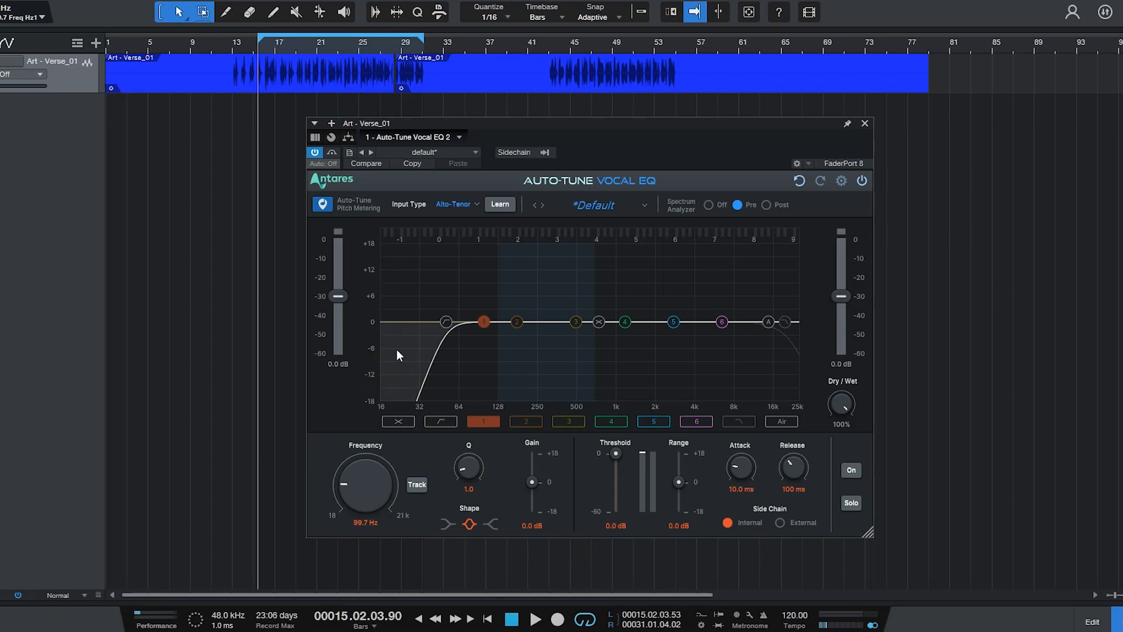
key("space")
left_click(461, 320)
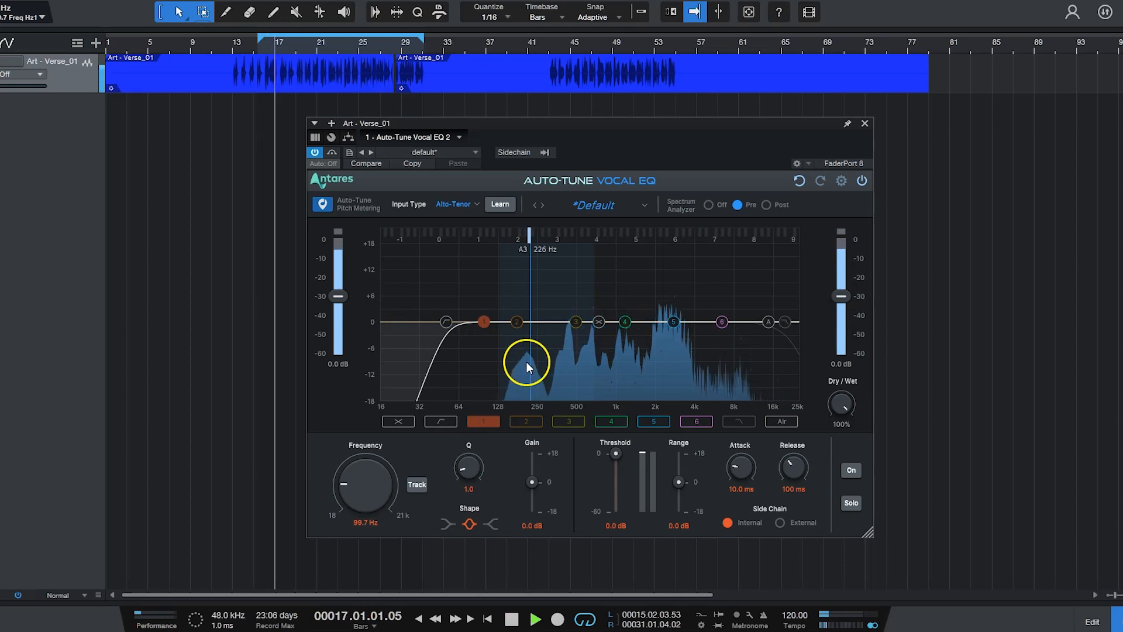
- Set band 2 to a Q of about 9.3 and place it at about 199.4 Hz with −2.5 dB gain
left_click(516, 321)
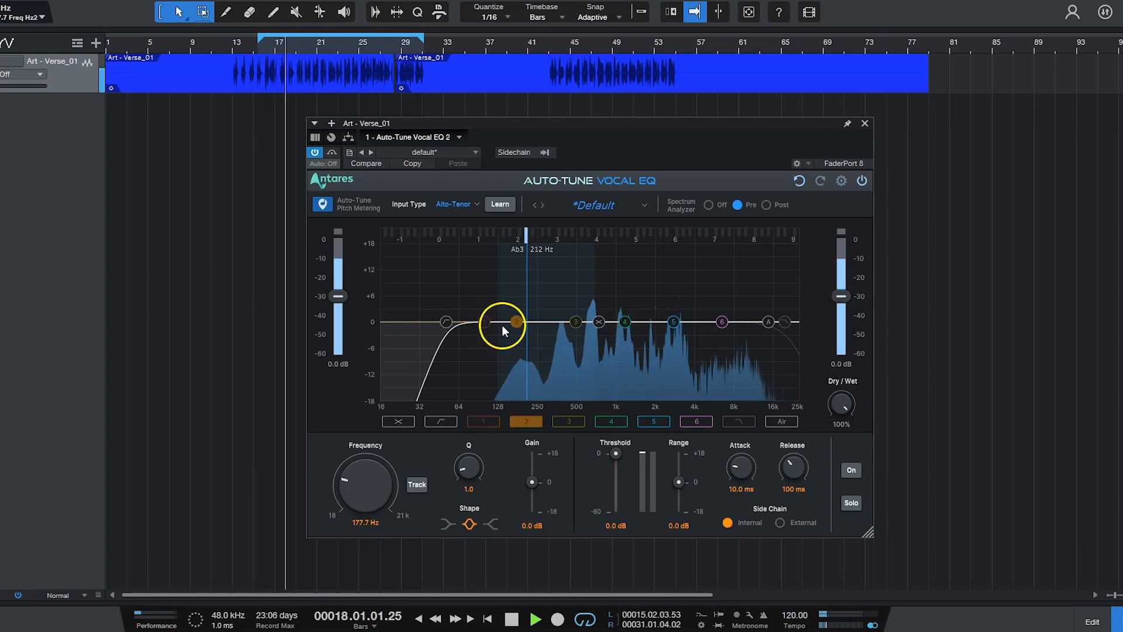
left_click_drag(514, 316, 523, 290)
left_click_drag(462, 466, 468, 447)
left_click_drag(465, 437, 466, 438)
left_click_drag(534, 289, 523, 331)
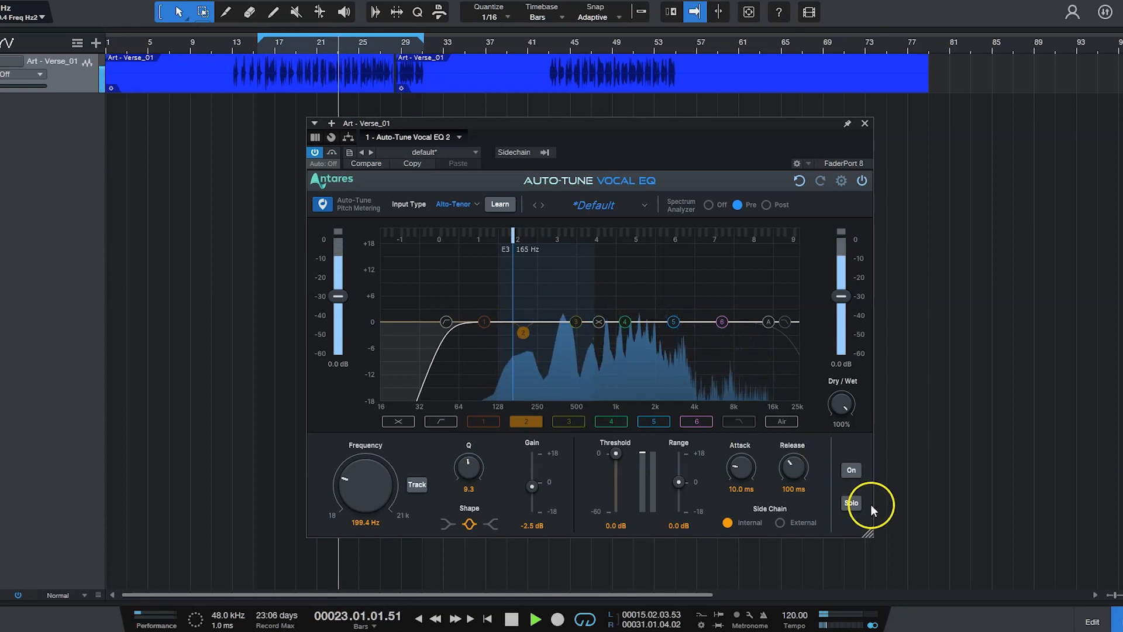
- Solo band 2, shift its frequency to about 216.2 Hz while listening, and return to the full EQ
left_click(851, 503)
left_click_drag(524, 334, 528, 335)
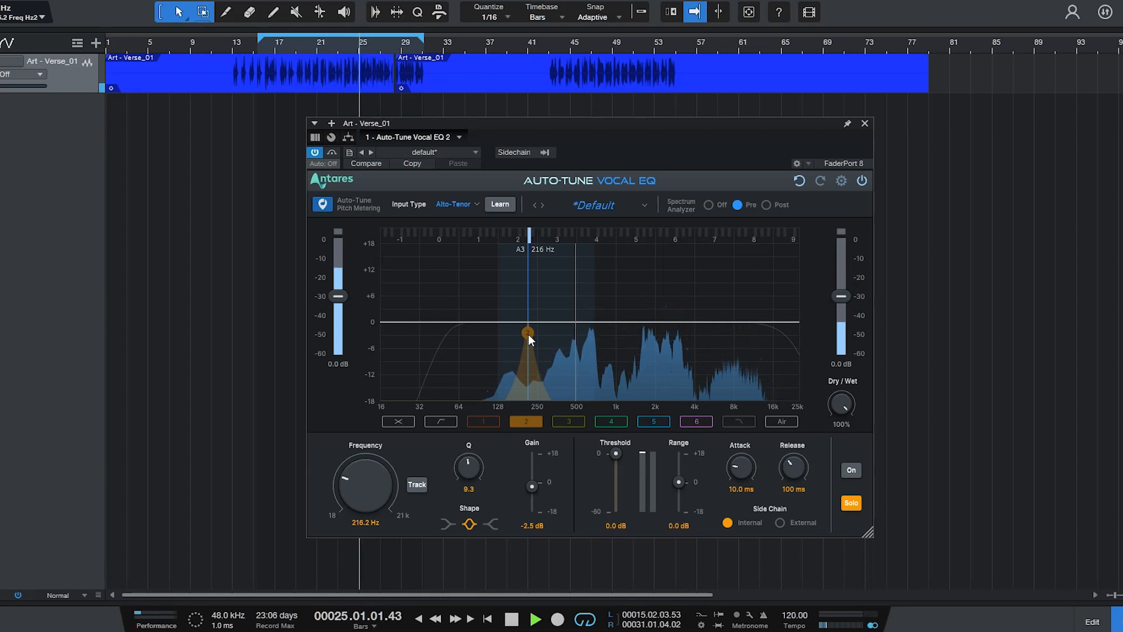
left_click(851, 502)
- Turn on band 3 with a Q of about 8.2 and place it at about 514.3 Hz with −3.3 dB gain
left_click_drag(583, 322, 568, 307)
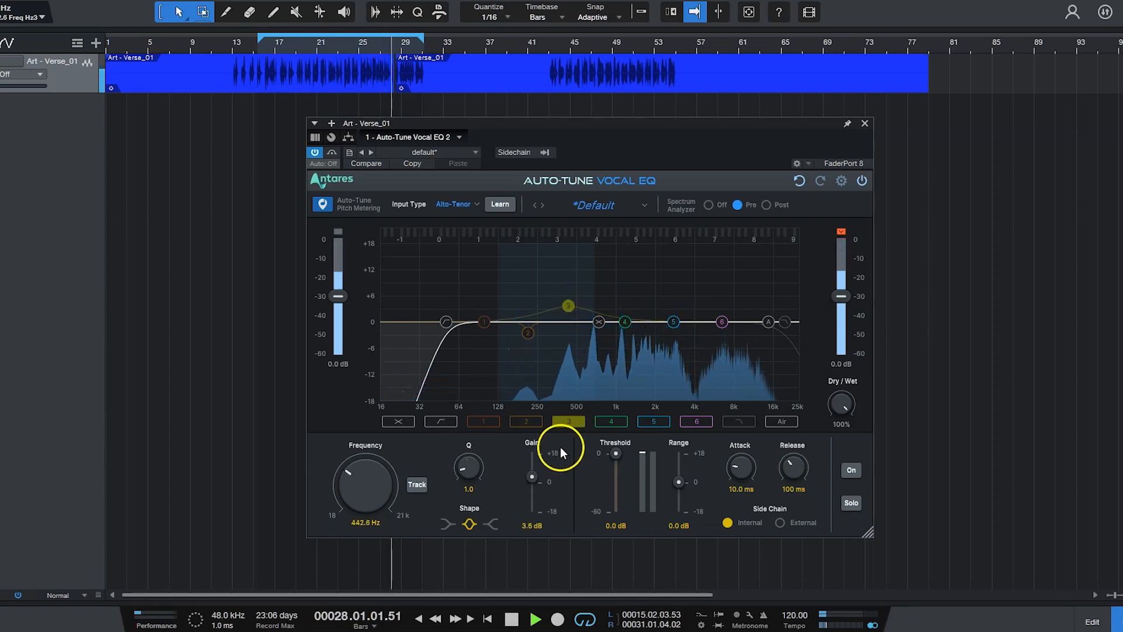
left_click_drag(485, 467, 475, 441)
left_click_drag(568, 306, 575, 278)
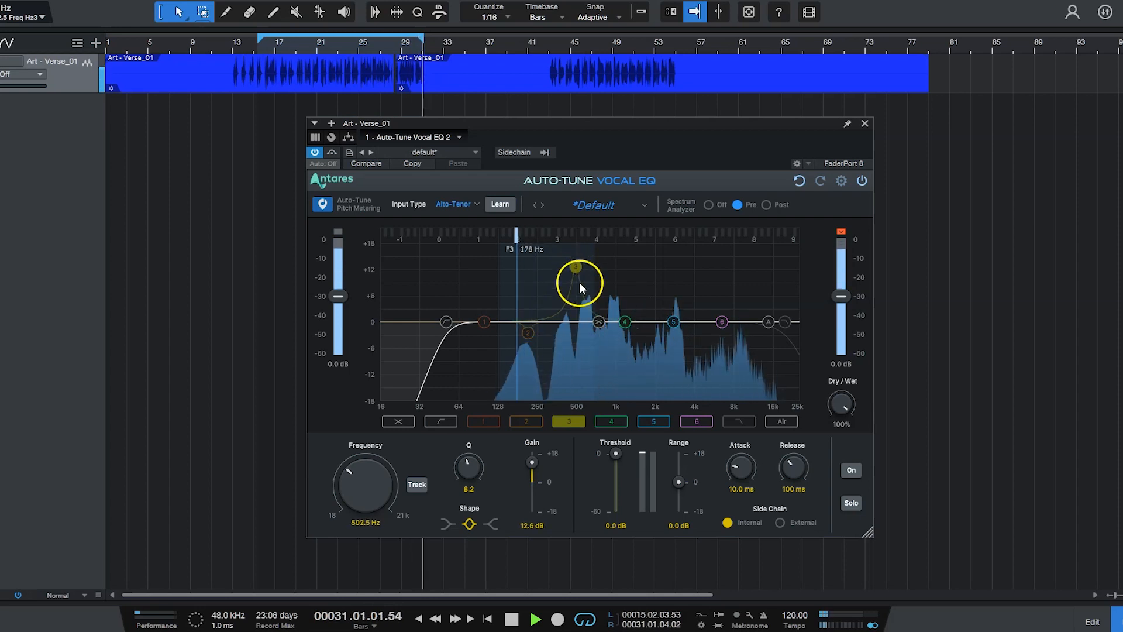
left_click(850, 468)
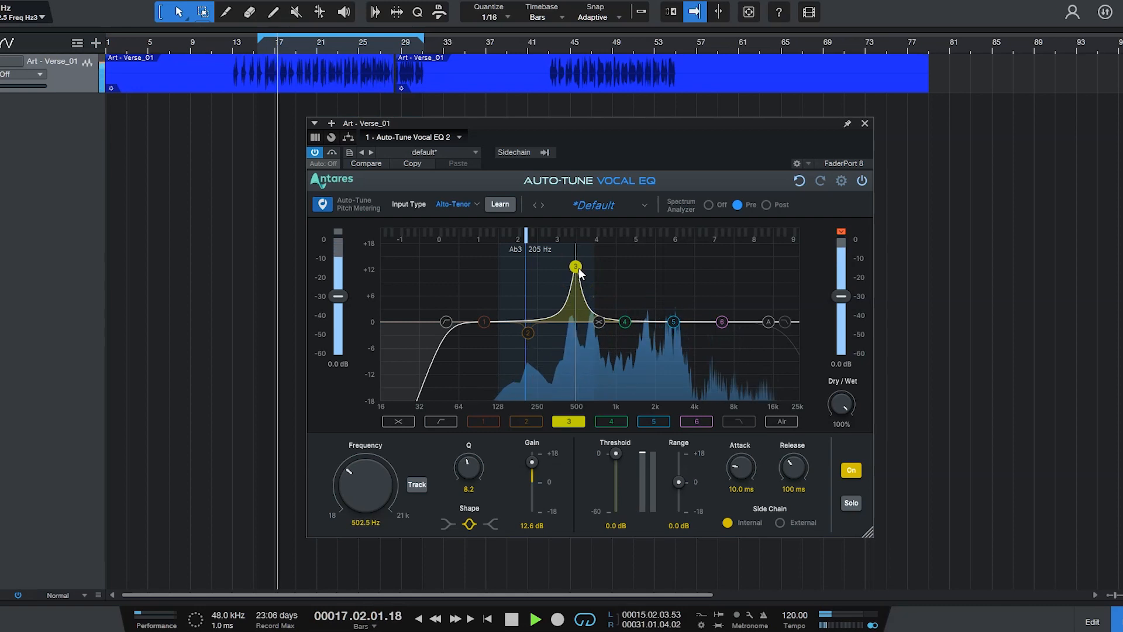
left_click_drag(578, 268, 580, 337)
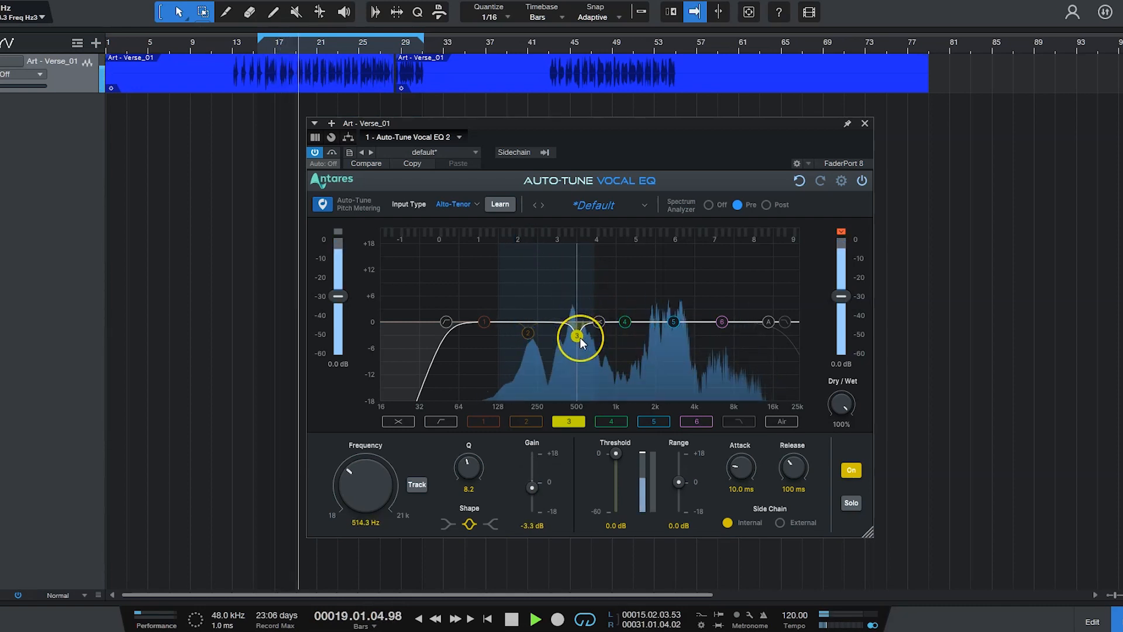
- Raise the high-pass filter's cutoff to about 60.7 Hz
left_click(443, 321)
left_click_drag(443, 320, 454, 321)
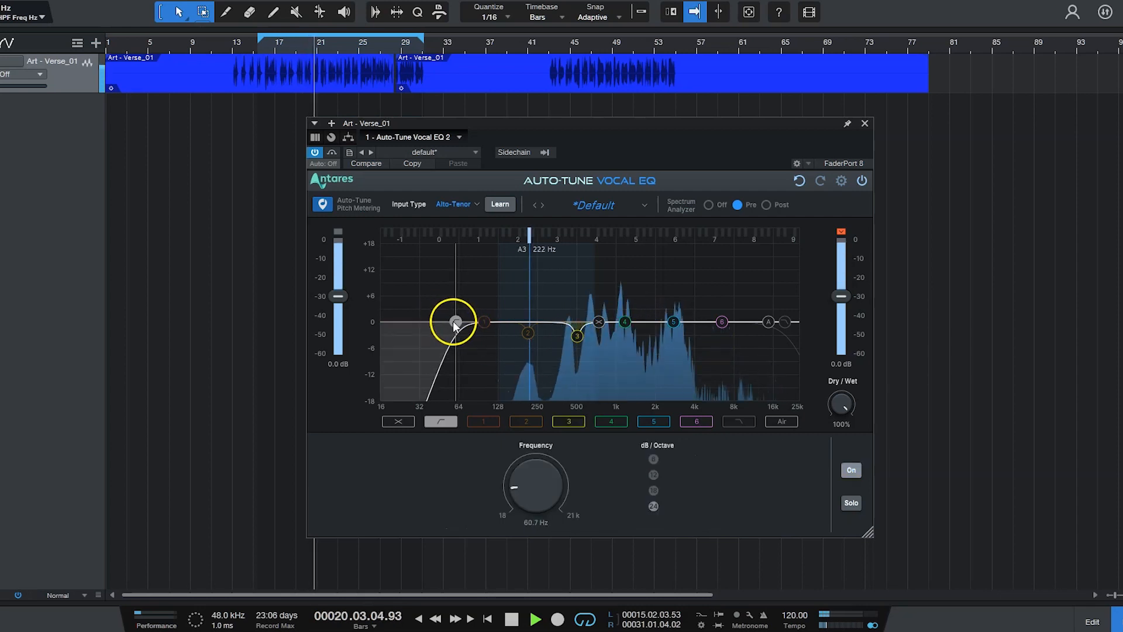
left_click(578, 335)
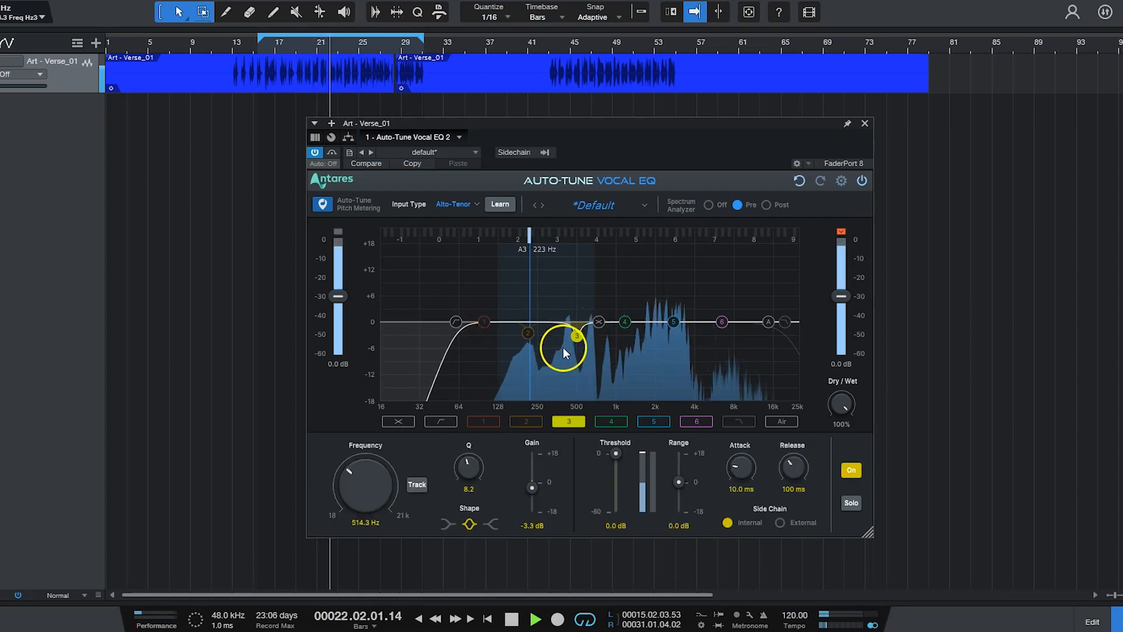
- Place band 4 at about 1595.4 Hz with a Q of 14.8 and −3.7 dB gain, and audition it in solo
left_click(625, 321)
left_click_drag(625, 321, 632, 299)
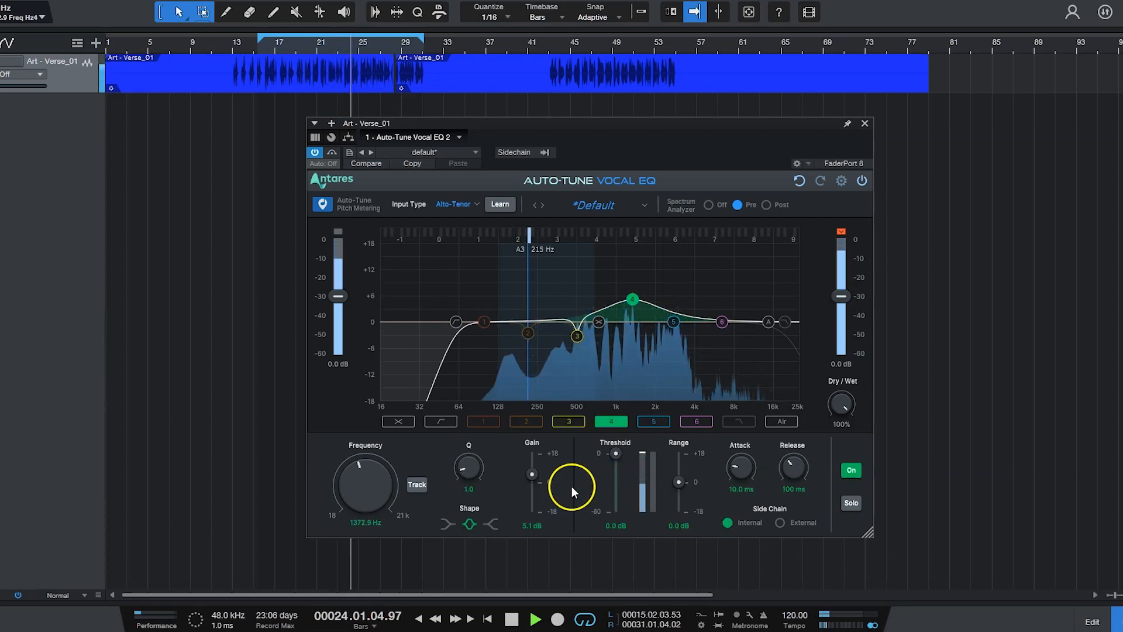
left_click_drag(472, 470, 473, 442)
left_click_drag(632, 299, 642, 278)
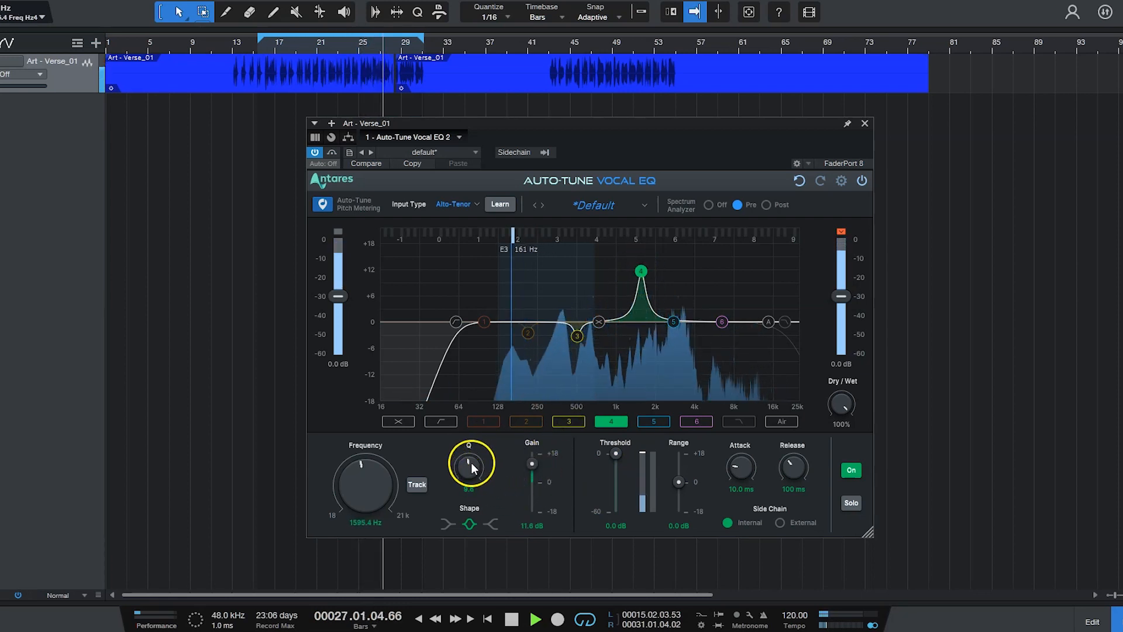
left_click_drag(469, 461, 475, 454)
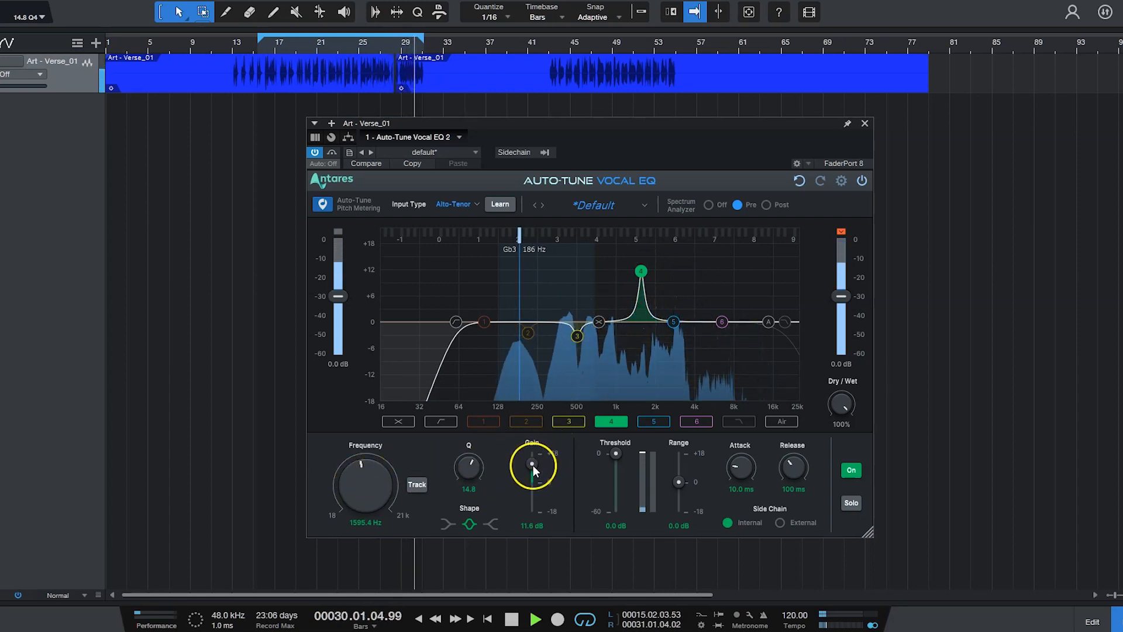
left_click(641, 272)
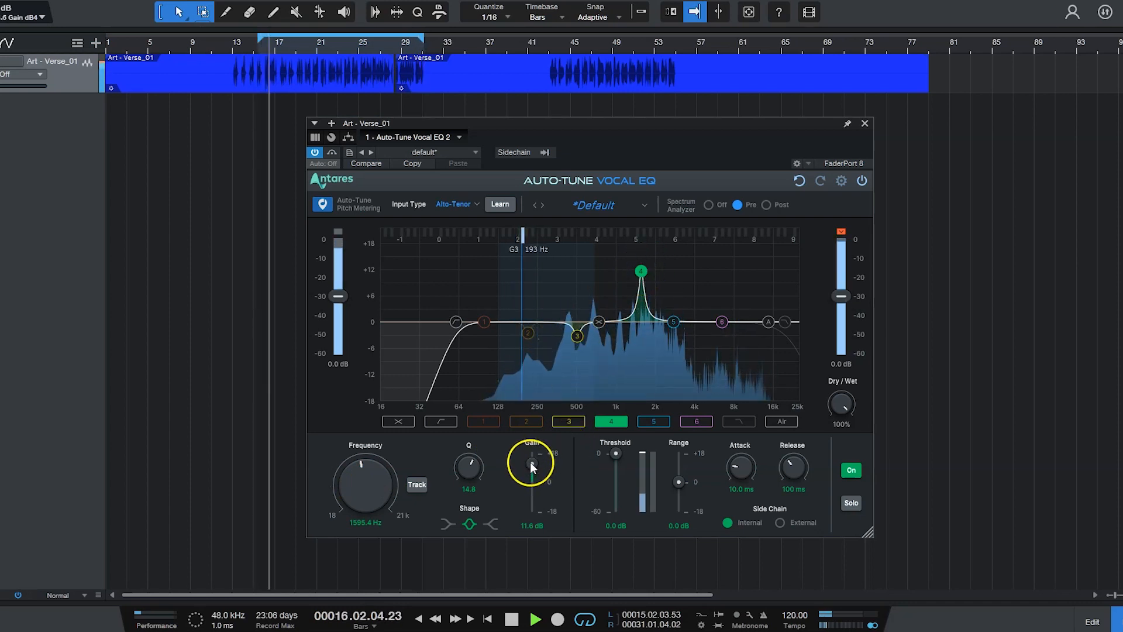
left_click_drag(530, 466, 531, 498)
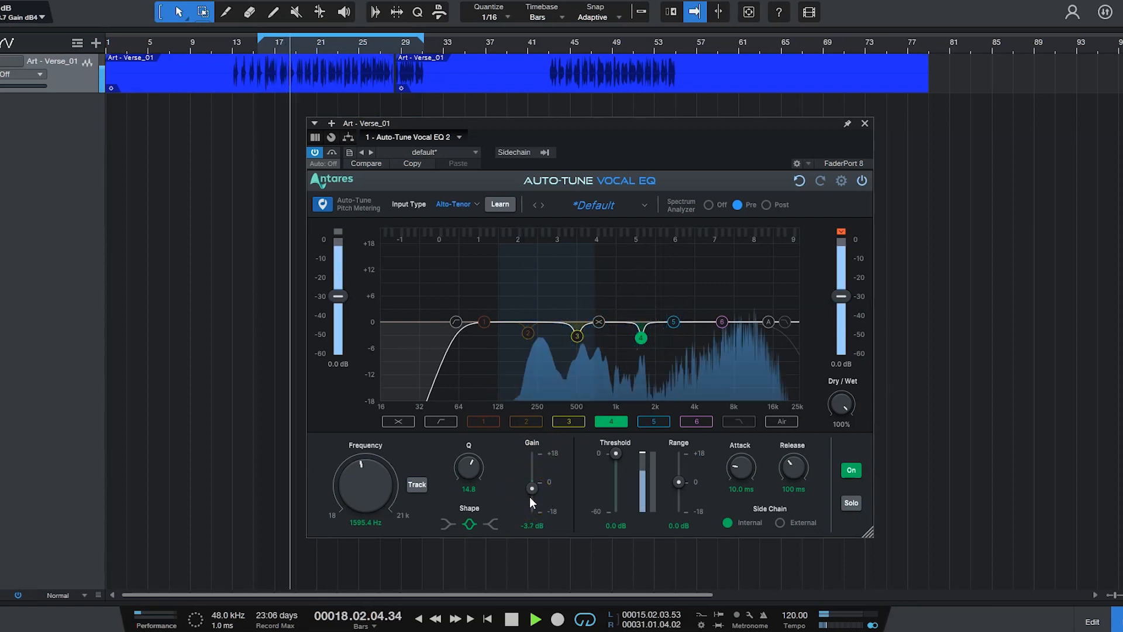
left_click(851, 507)
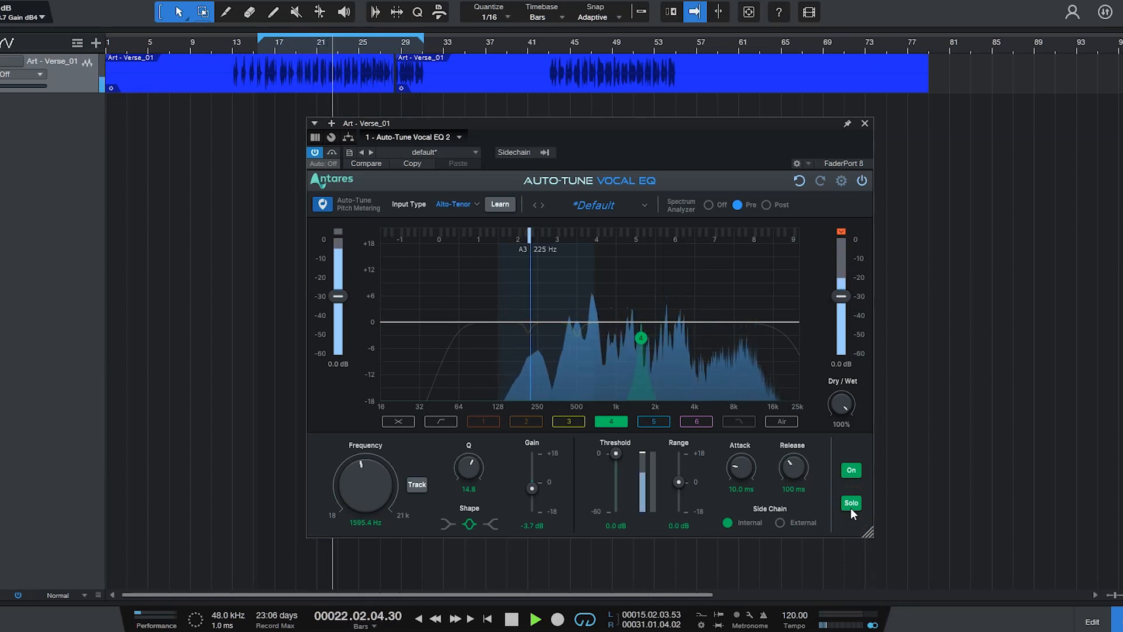
left_click(852, 505)
- Place band 5 at about 3499.7 Hz with a Q of 12.3 and, with the band soloed, set its gain to −3.8 dB
left_click(674, 323)
left_click_drag(679, 322, 682, 300)
left_click_drag(466, 468, 471, 437)
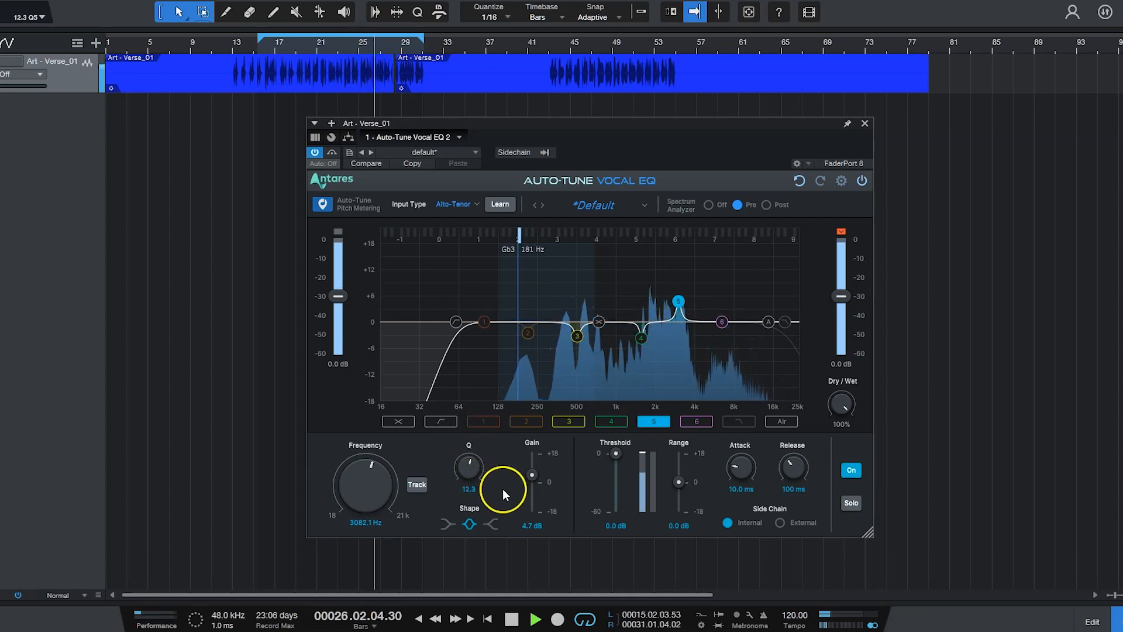
left_click_drag(676, 304, 685, 268)
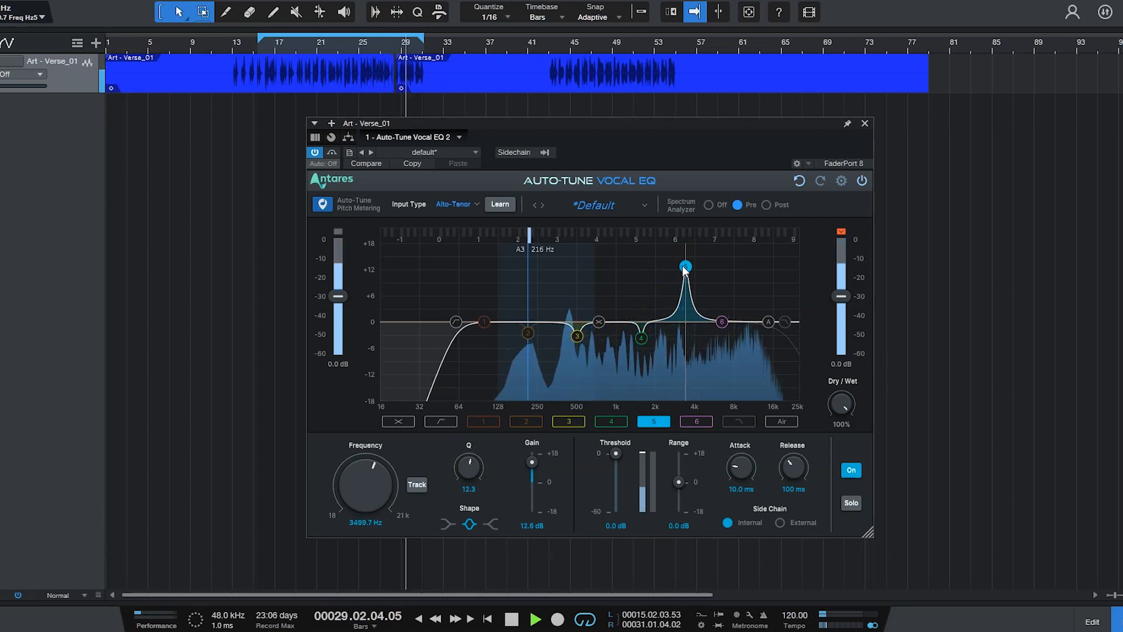
left_click(851, 503)
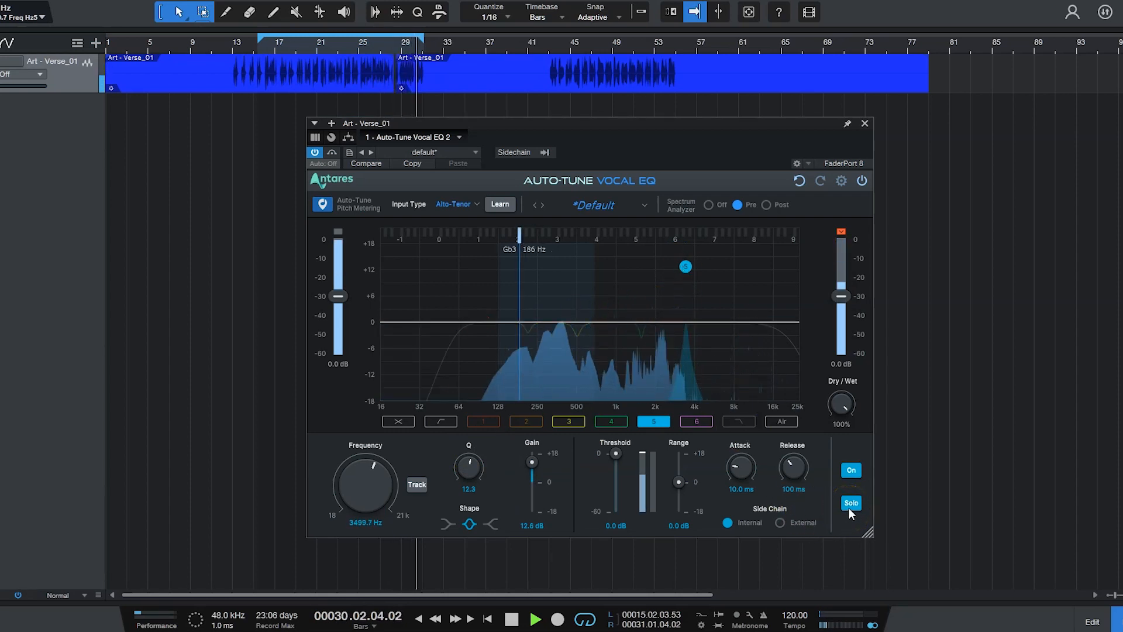
left_click_drag(532, 470, 534, 502)
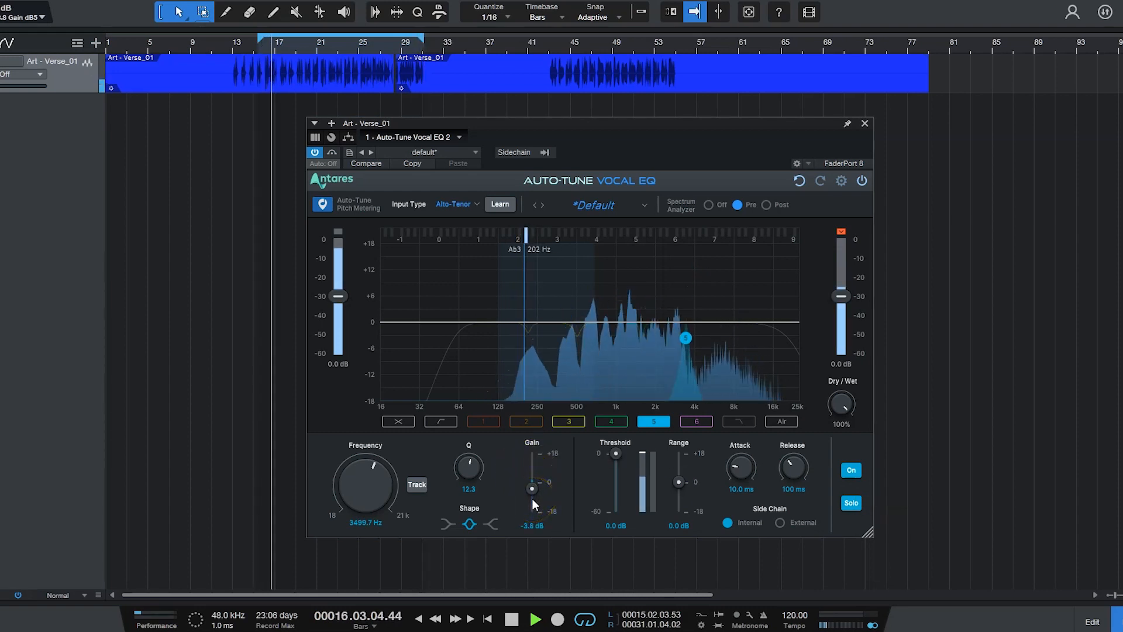
- Give band 6 a Q of 9.9, tune it in solo to about 8040.3 Hz, and set its gain to −3.7 dB
left_click(694, 421)
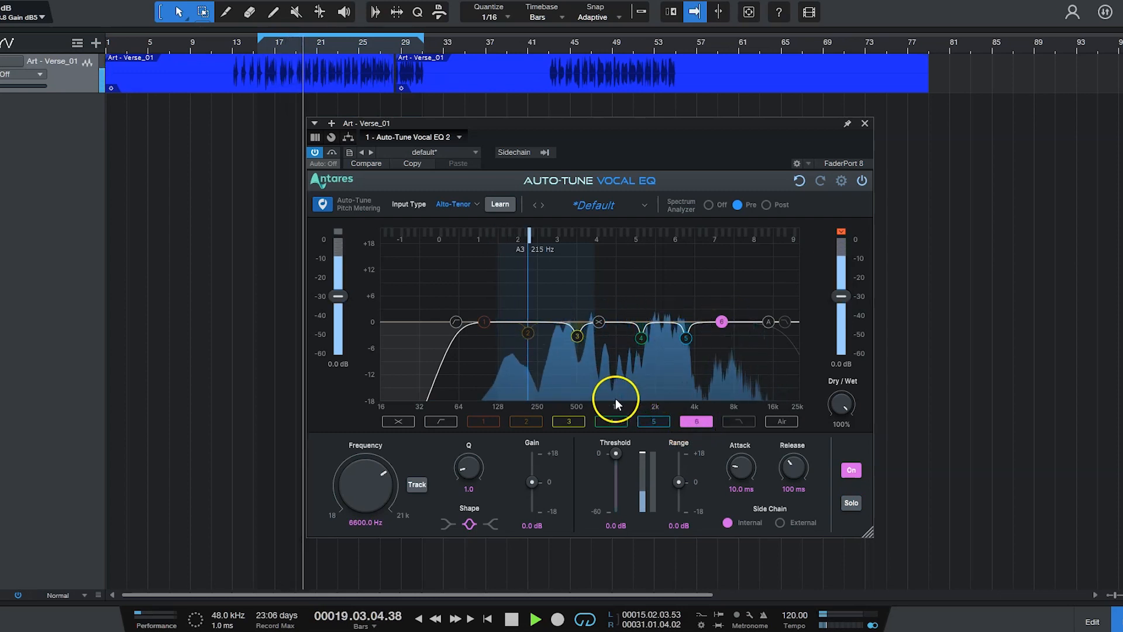
left_click_drag(466, 468, 473, 463)
left_click_drag(734, 336, 734, 281)
left_click_drag(465, 468, 468, 452)
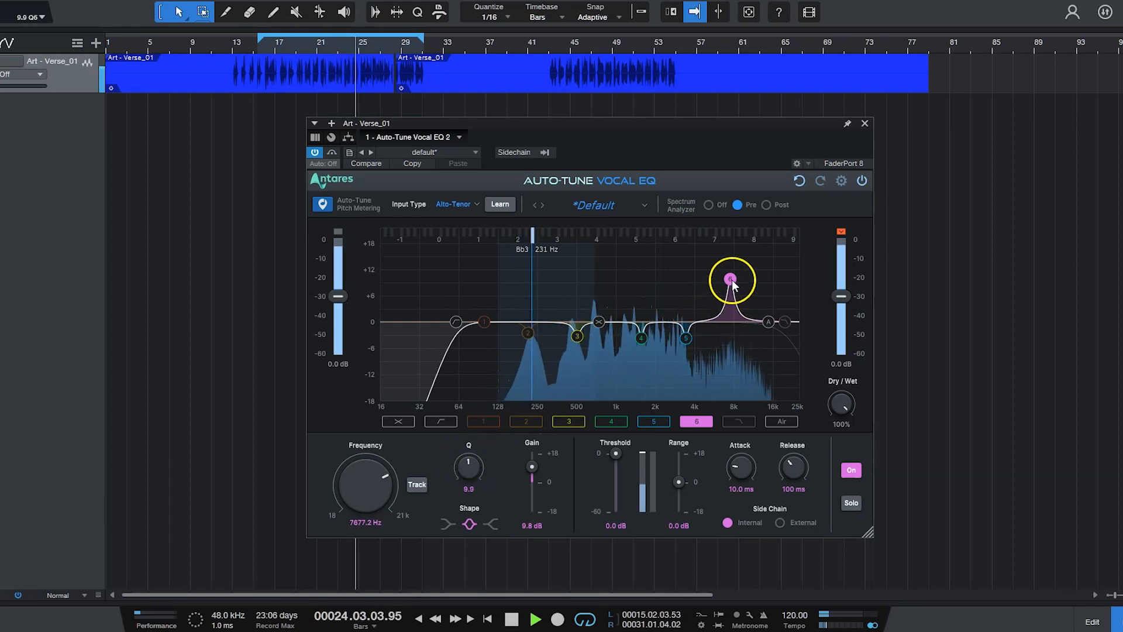
left_click(851, 502)
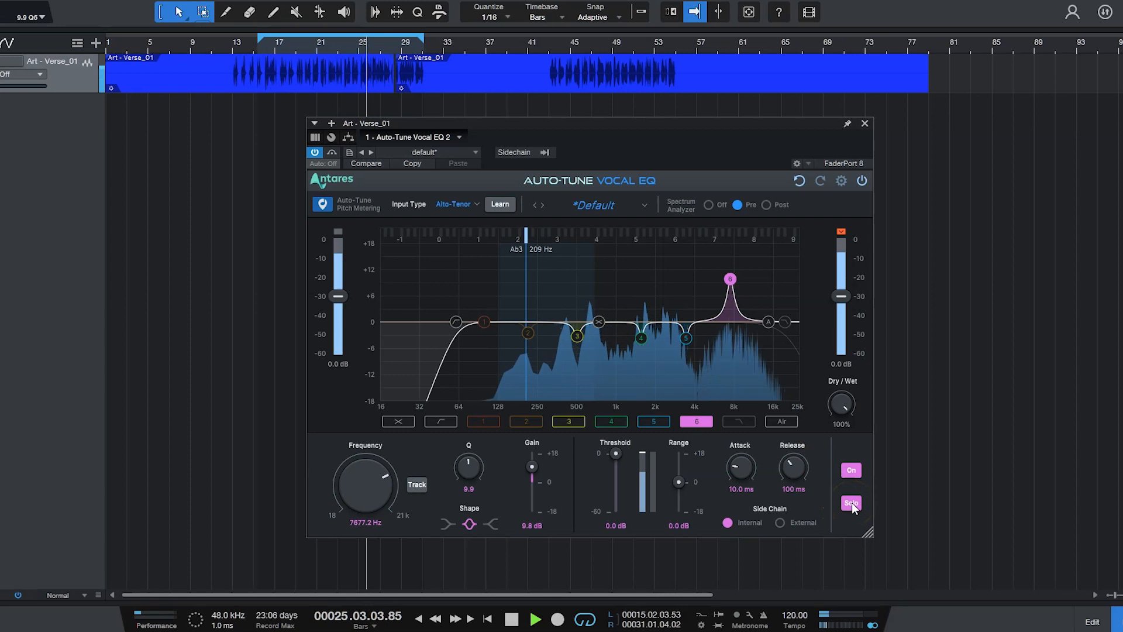
left_click_drag(734, 282, 736, 281)
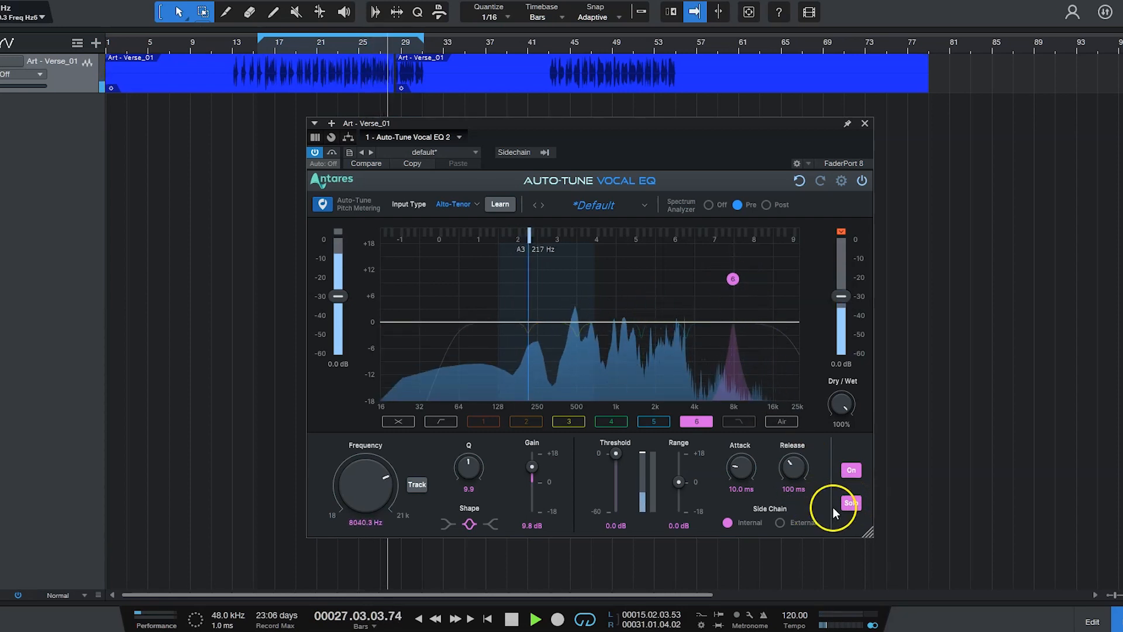
left_click(849, 505)
left_click_drag(733, 279, 735, 339)
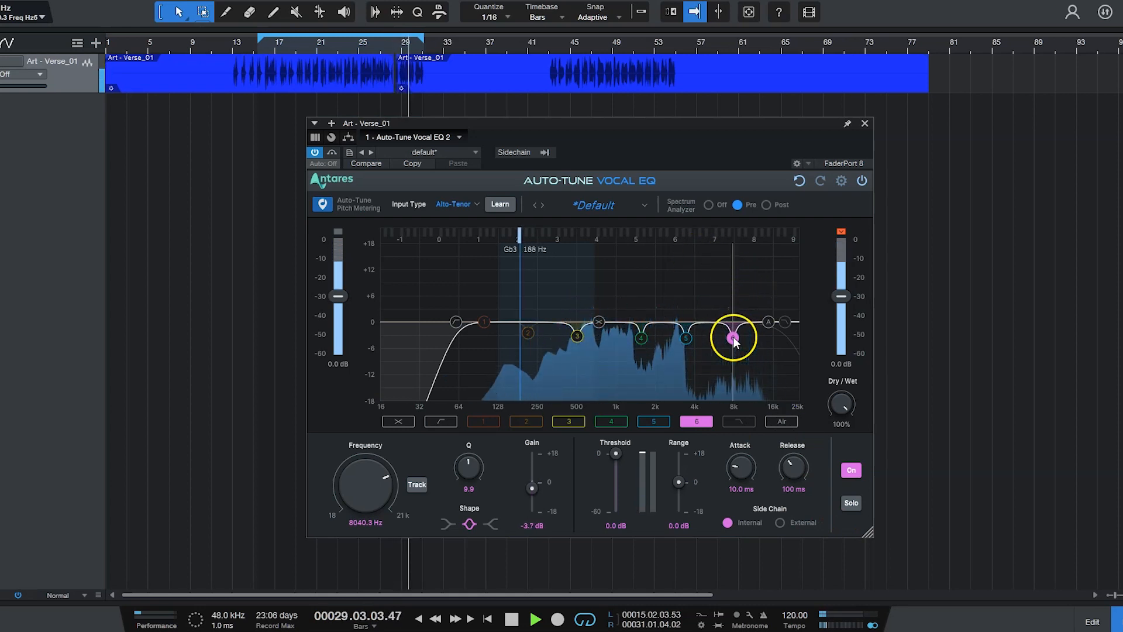
- Try the low-pass filter at about 20974.7 Hz with its gentlest dB/octave slope, and switch it off again
left_click(785, 323)
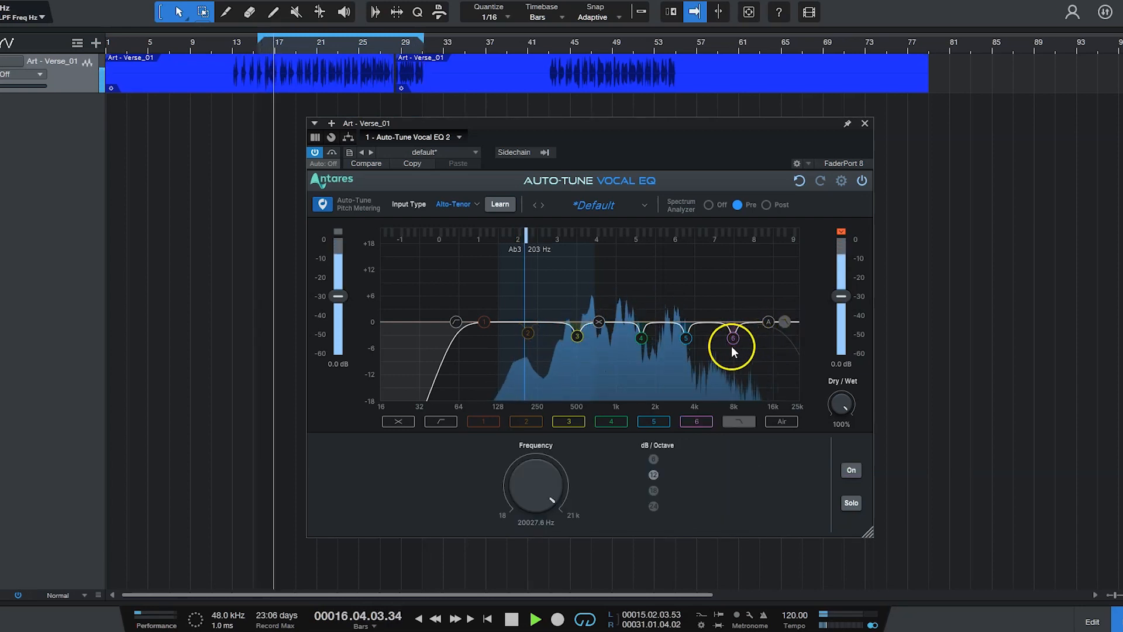
left_click(851, 470)
left_click_drag(535, 501, 547, 480)
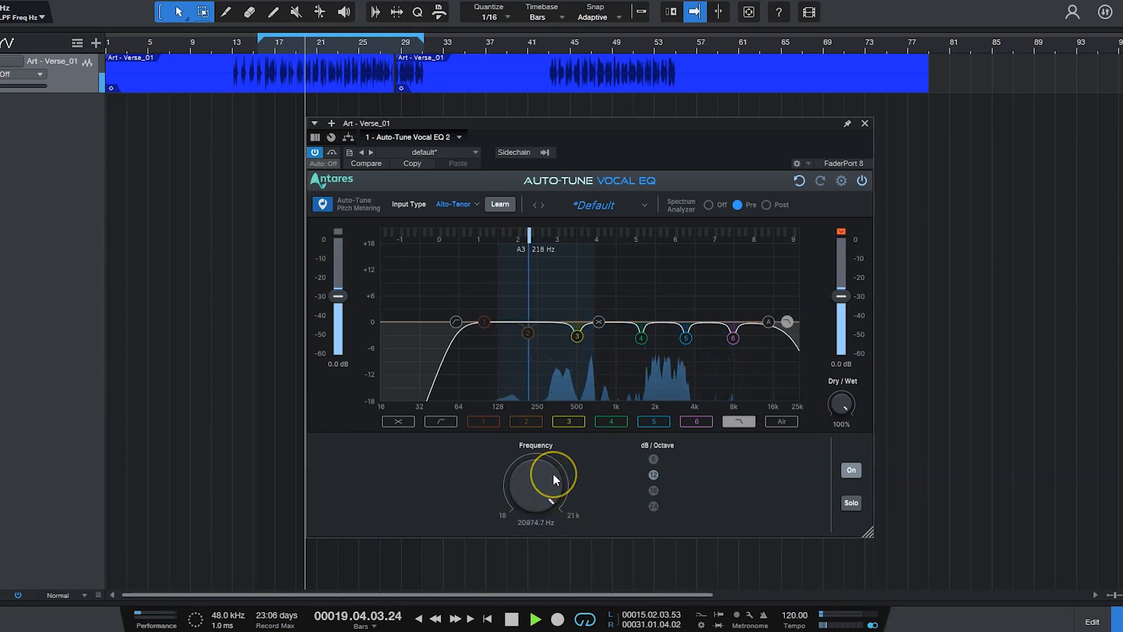
left_click(654, 459)
left_click(853, 473)
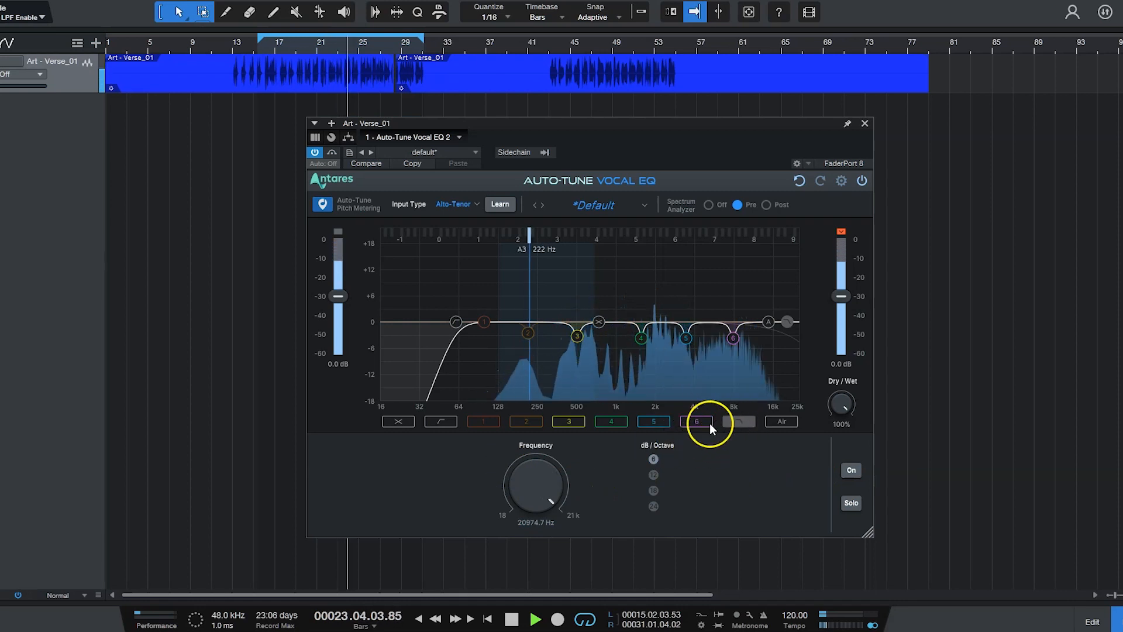
- Set the Air band to about 21465 Hz with 7.4 dB gain and toggle it off and on to compare
left_click(767, 320)
left_click_drag(767, 319, 788, 289)
left_click(855, 469)
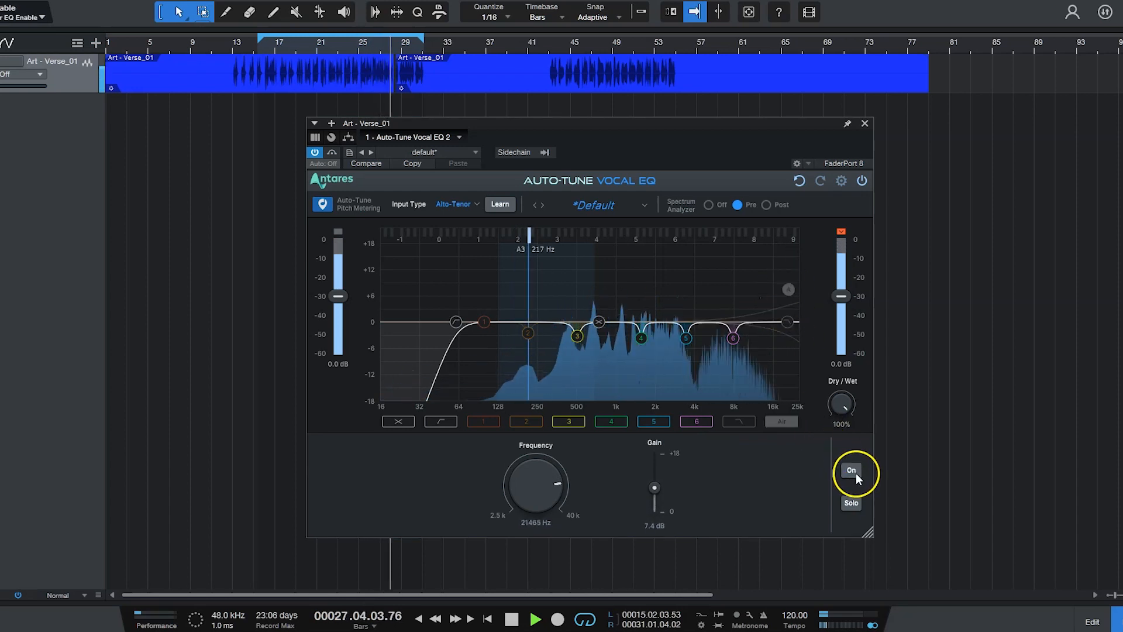
left_click(856, 469)
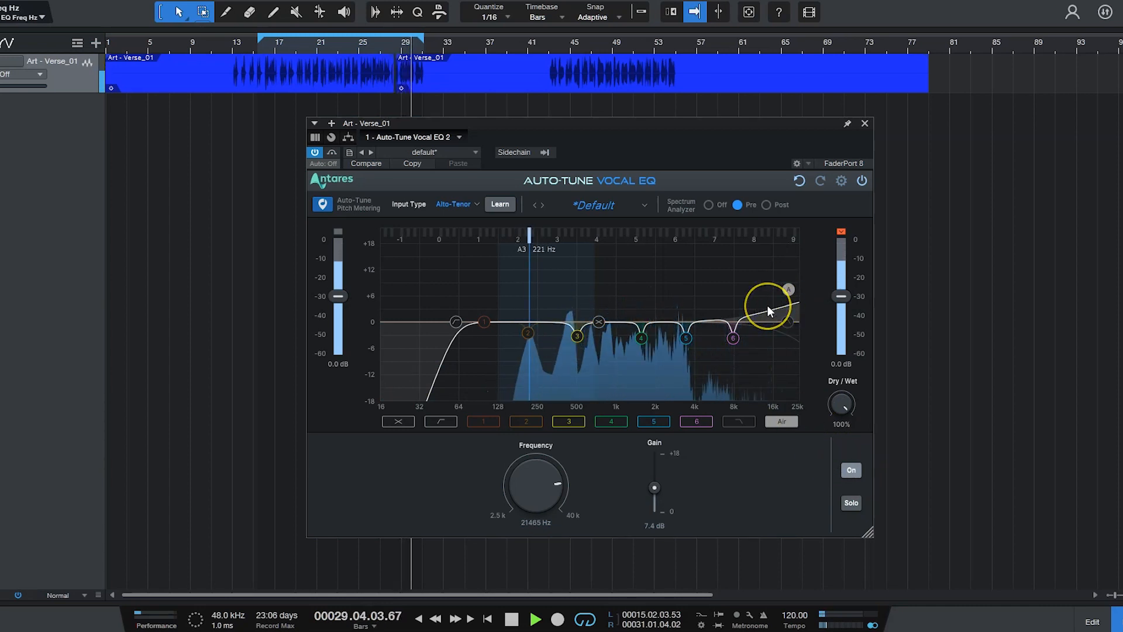
- Restart the vocal playback from the loop start and compare the sound with the EQ bypassed and active
key("space")
left_click(711, 282)
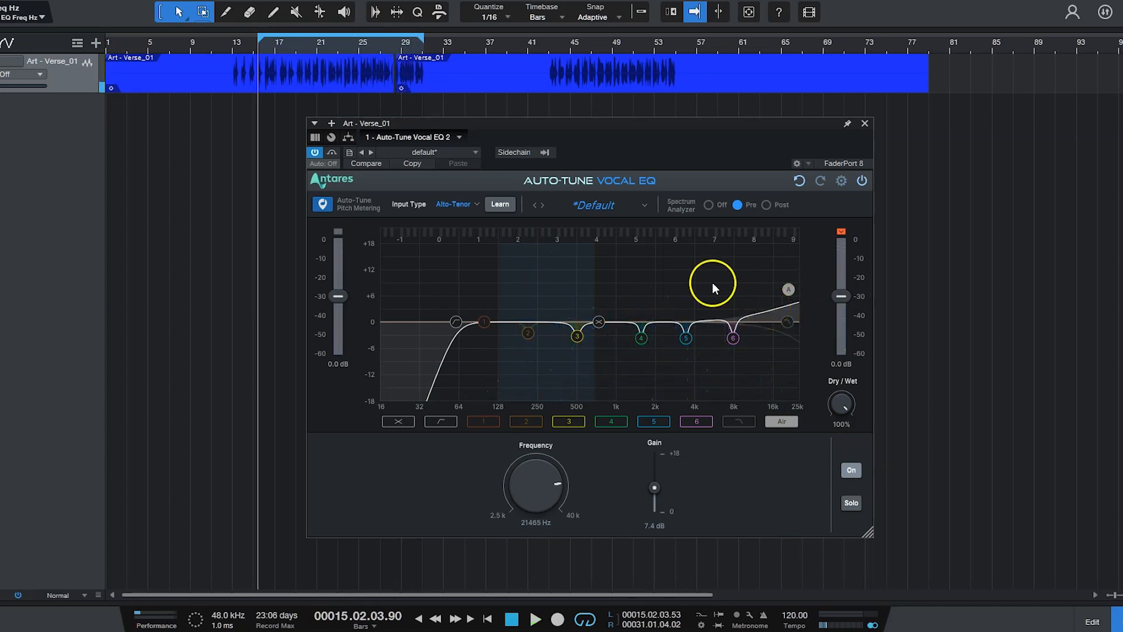
left_click(475, 421)
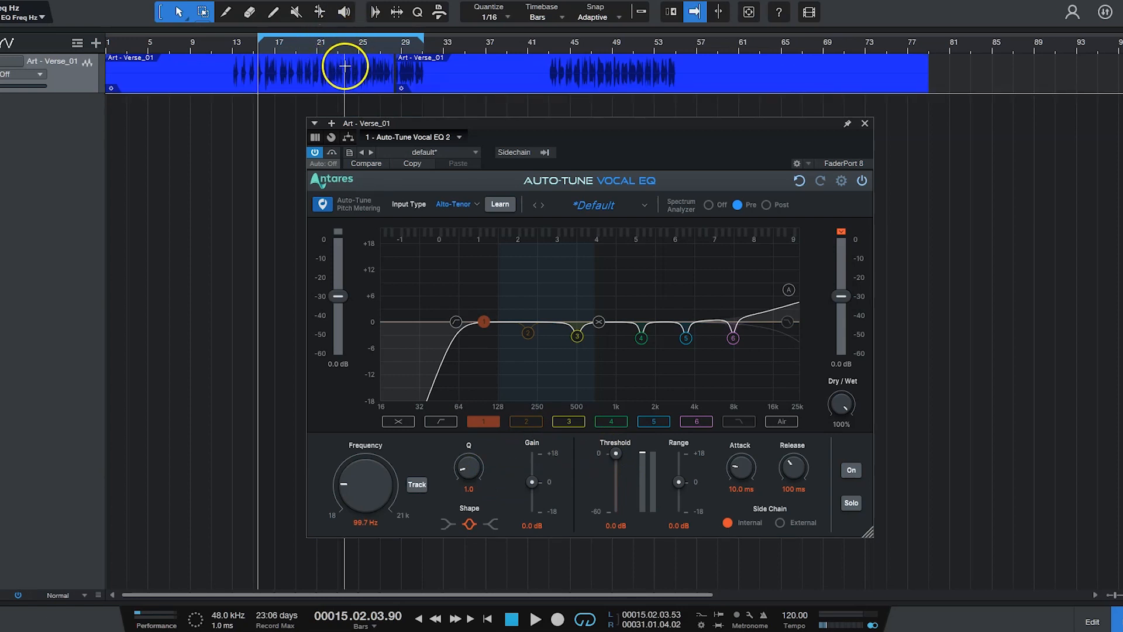
key("space")
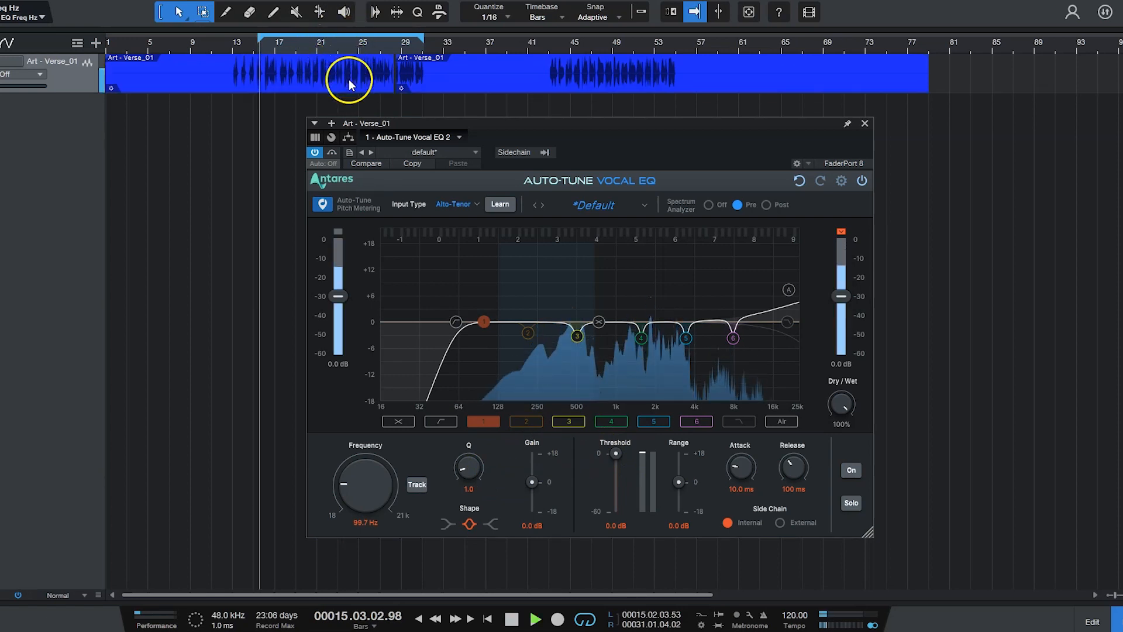
left_click(332, 153)
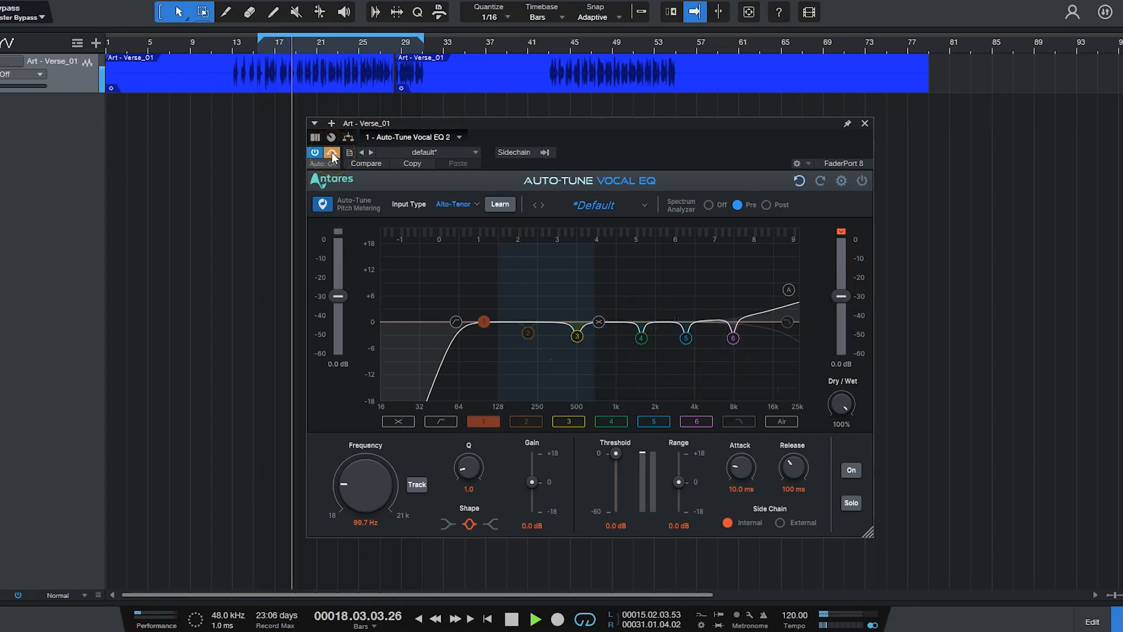
left_click(331, 152)
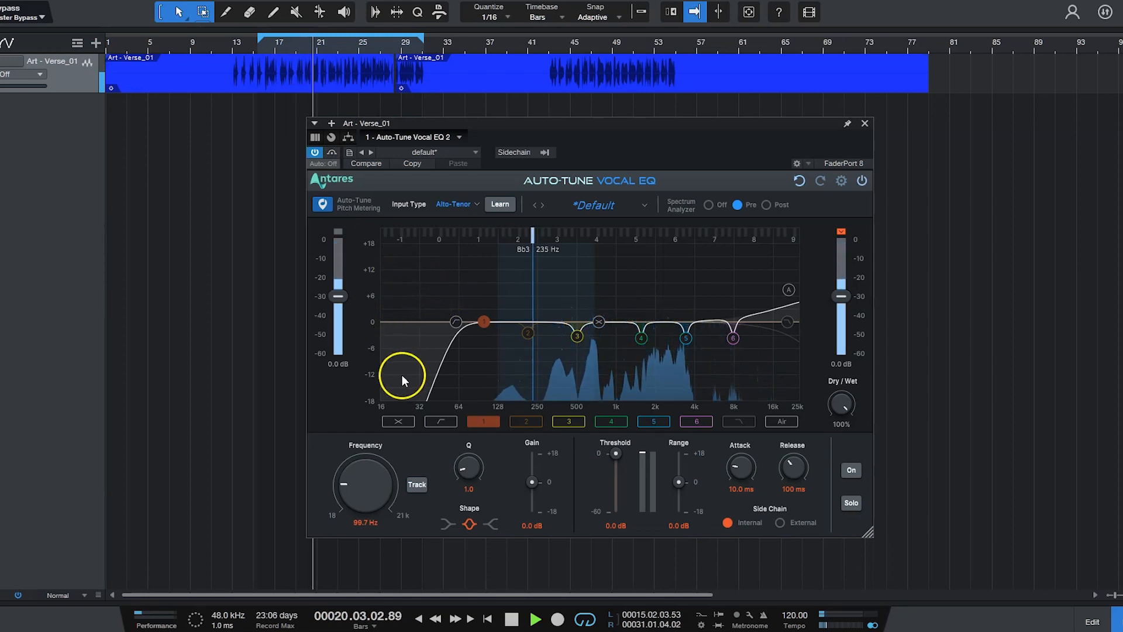
- Set band 4 to −3.1 dB gain with a −11.5 dB threshold and −2.9 dB range, and switch the band off
left_click(642, 336)
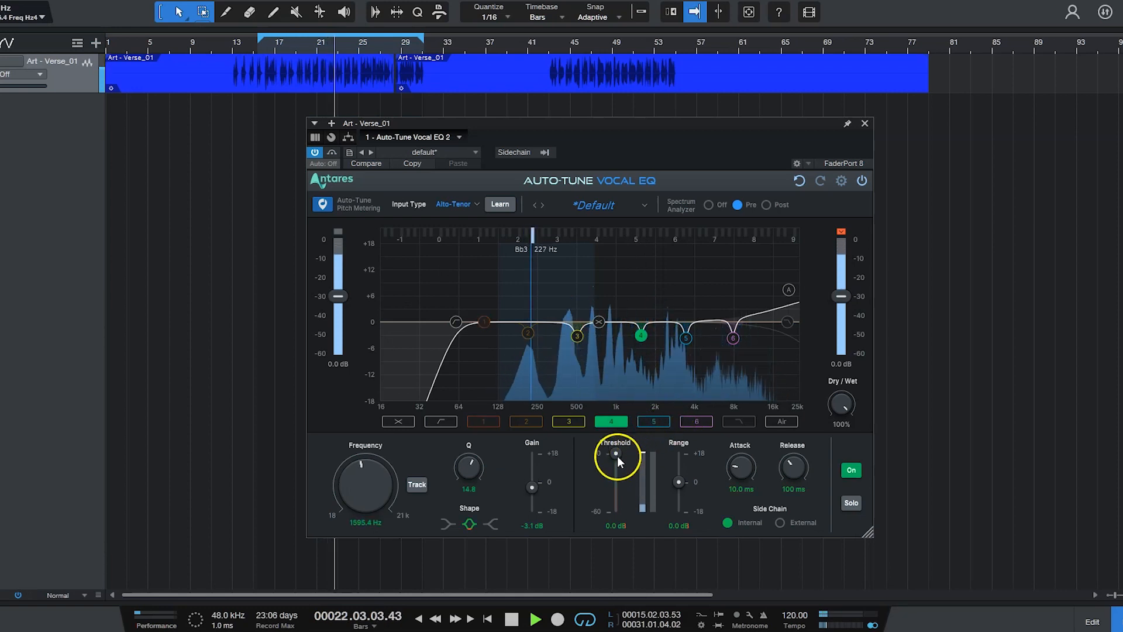
left_click_drag(616, 454, 617, 471)
left_click_drag(678, 481, 680, 493)
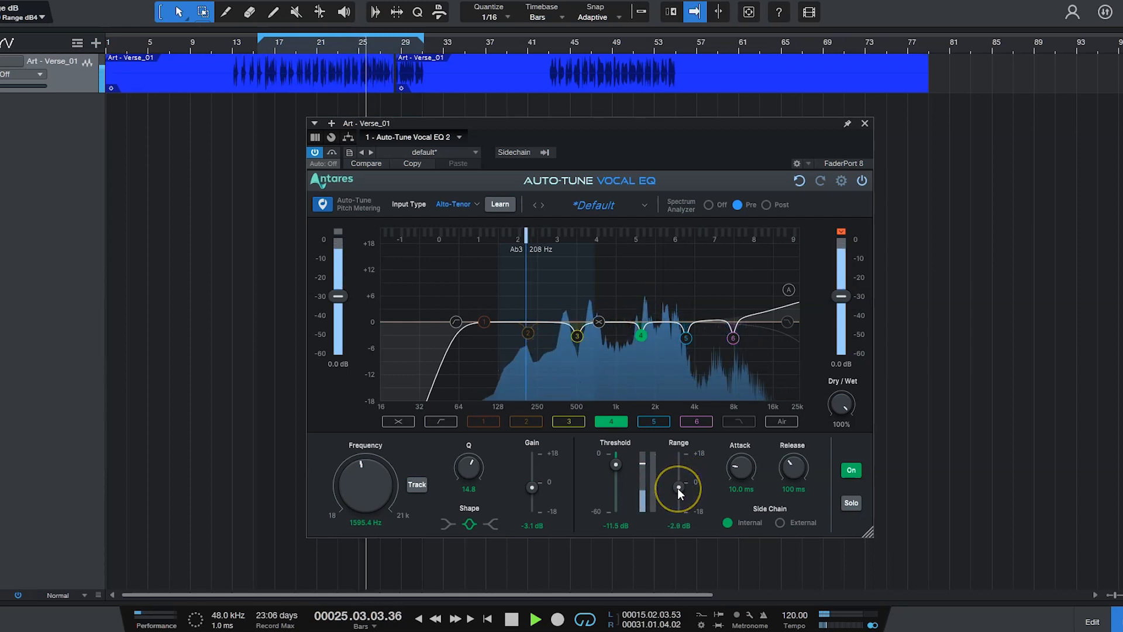
double_click(641, 337)
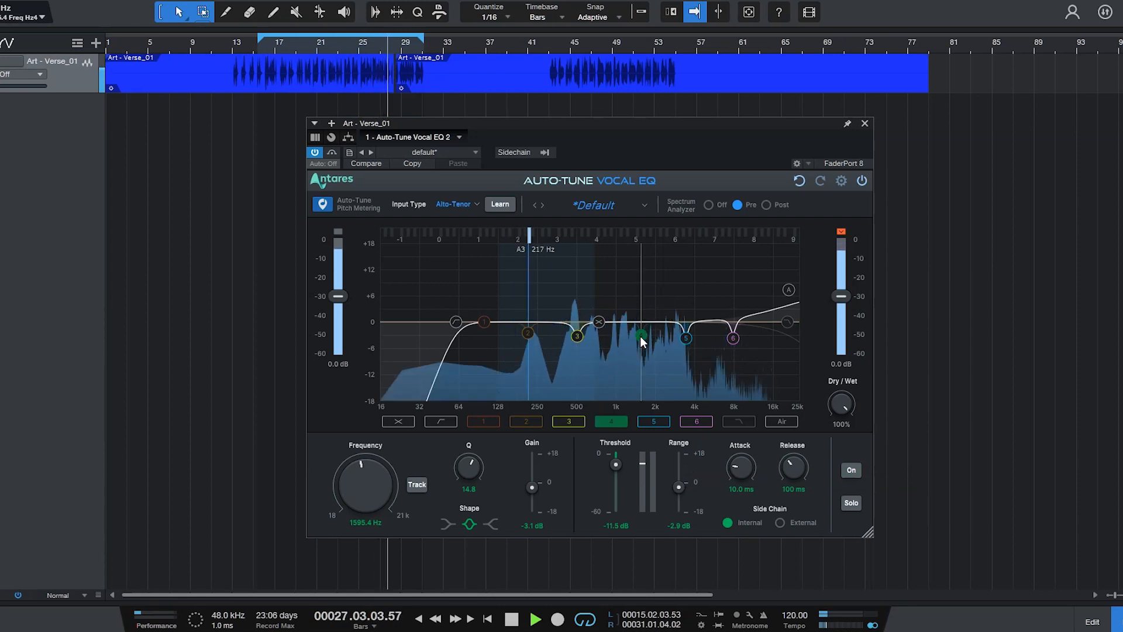
- Switch band 4 back on and set band 6 to −21.6 dB threshold, −4.8 dB range and −4.2 dB gain, stopping playback
left_click(854, 468)
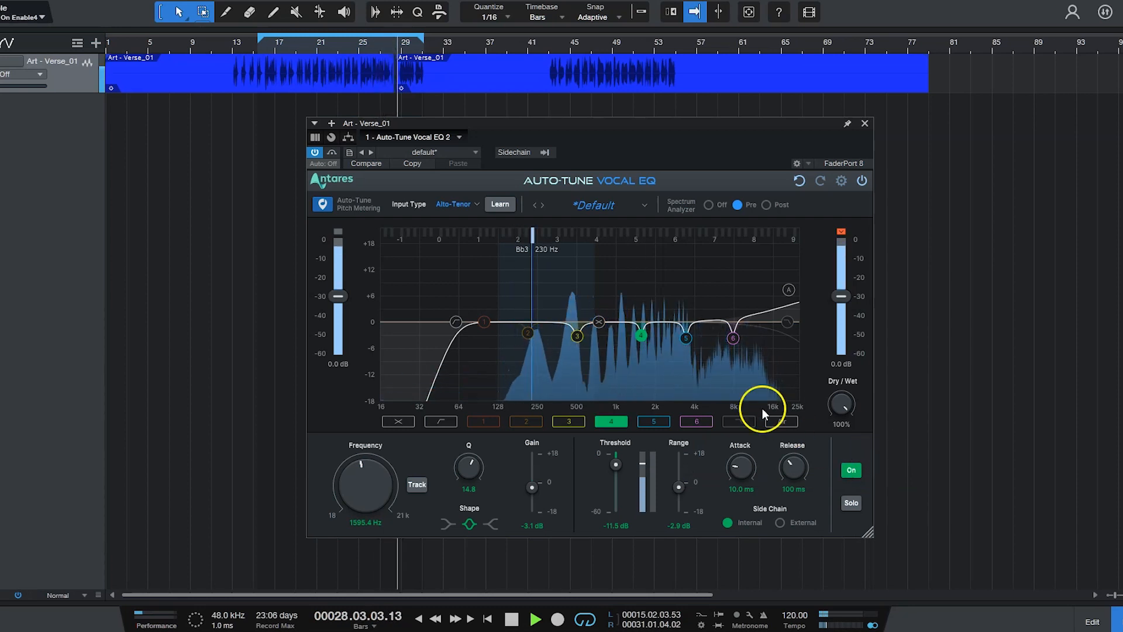
left_click(732, 339)
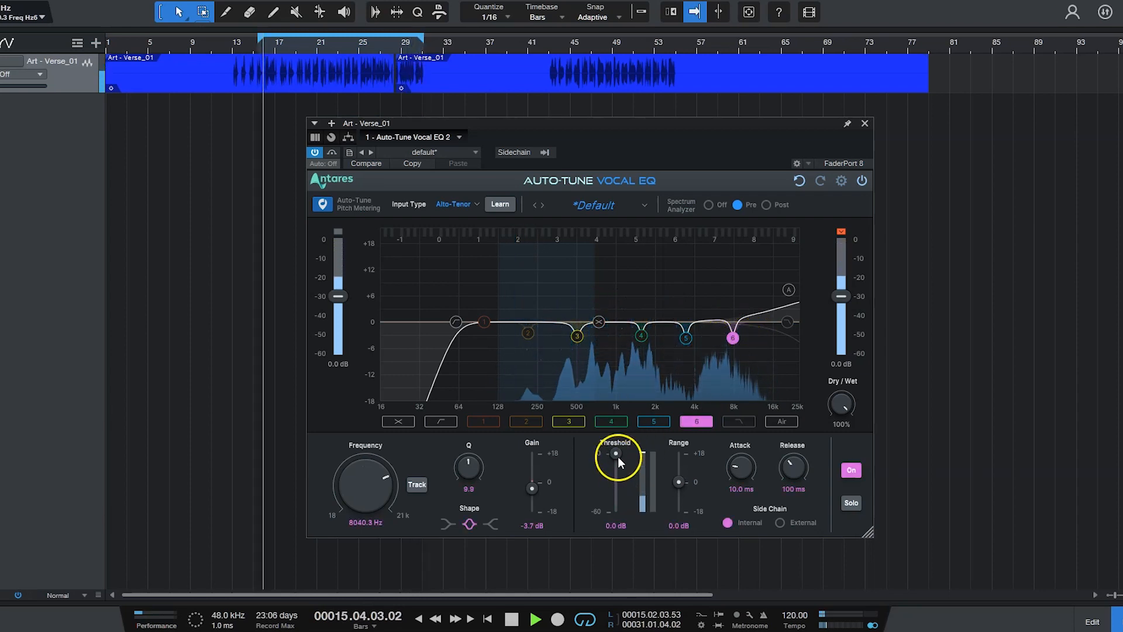
left_click_drag(617, 453, 618, 523)
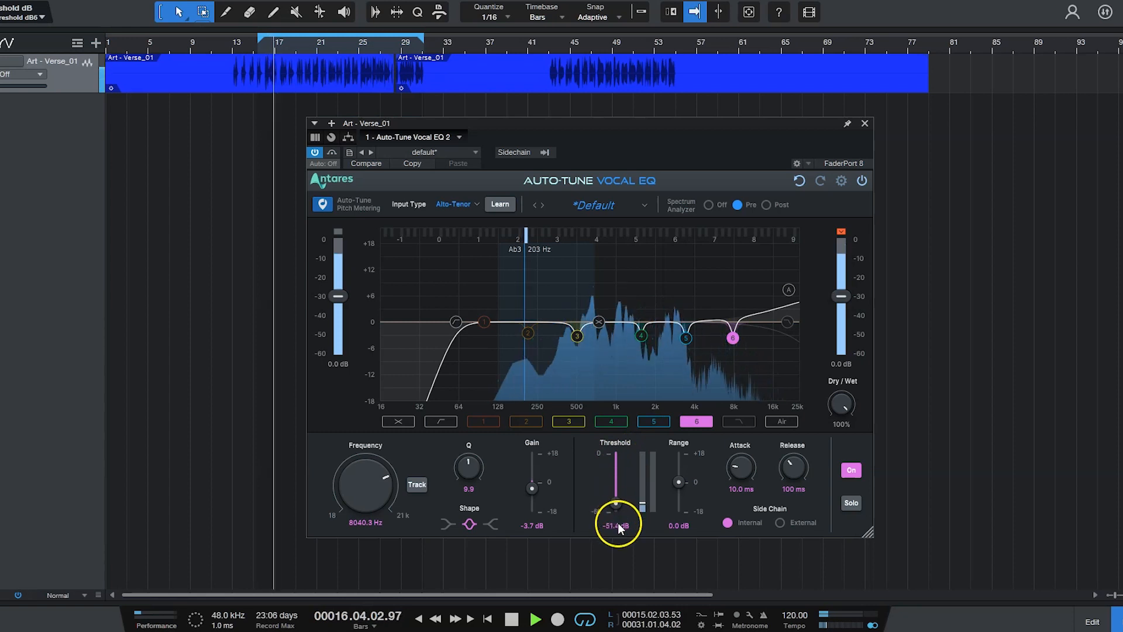
left_click_drag(678, 482, 679, 540)
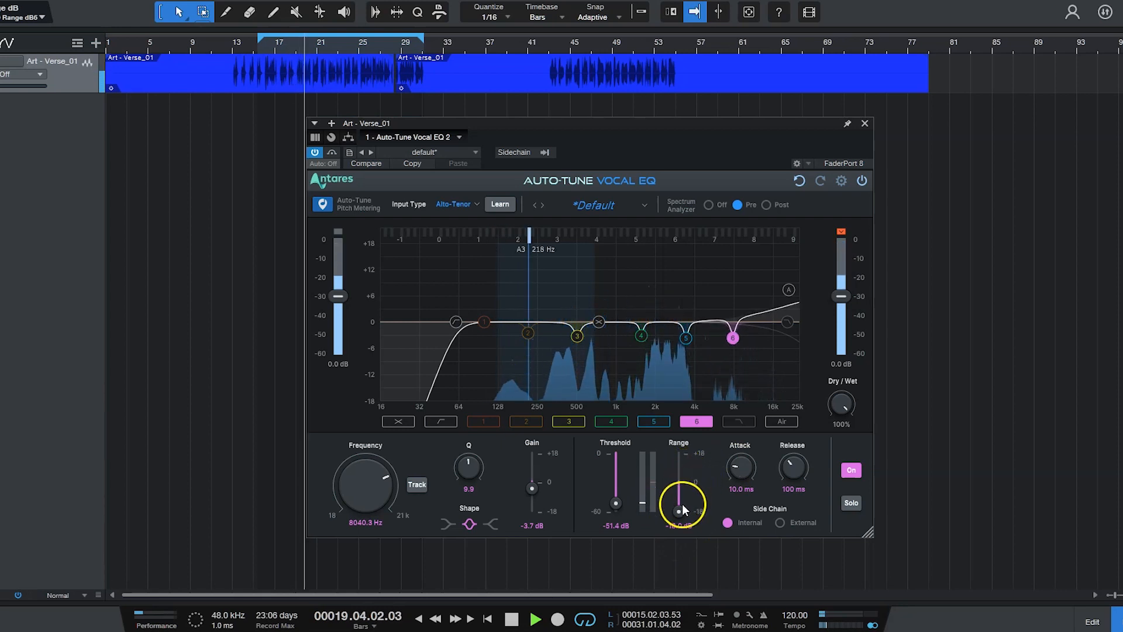
left_click_drag(679, 515, 681, 500)
left_click_drag(683, 485, 682, 484)
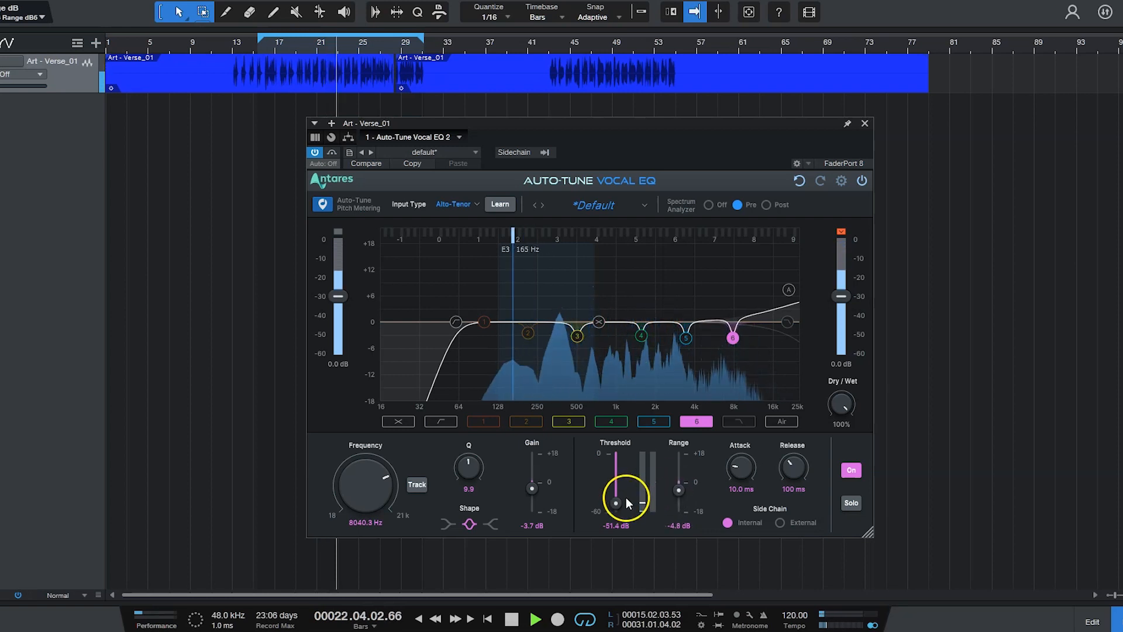
left_click_drag(616, 502, 620, 461)
key("space")
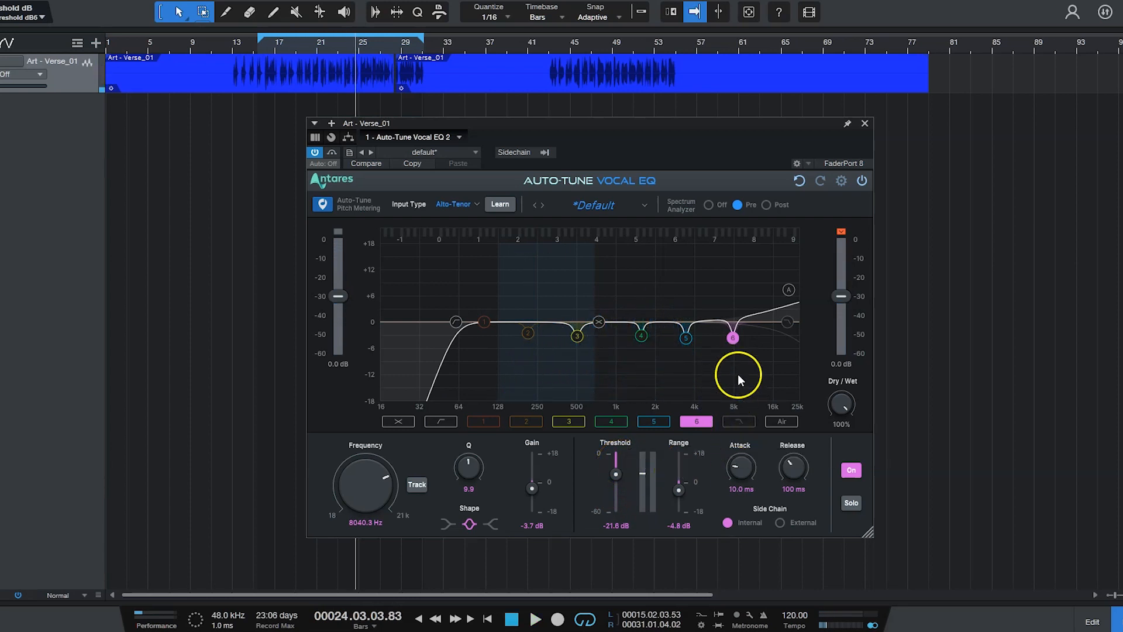
left_click_drag(735, 341, 736, 344)
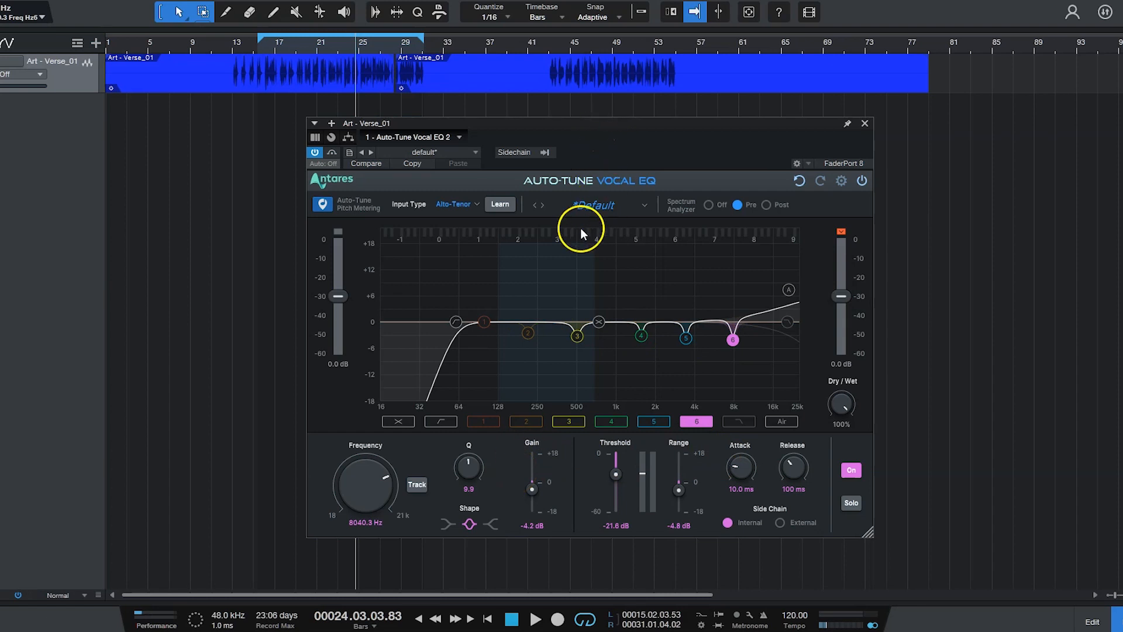
- Browse the General, Soprano and Alto + Tenor preset categories, close the list and return the playback position to the loop start
left_click(588, 206)
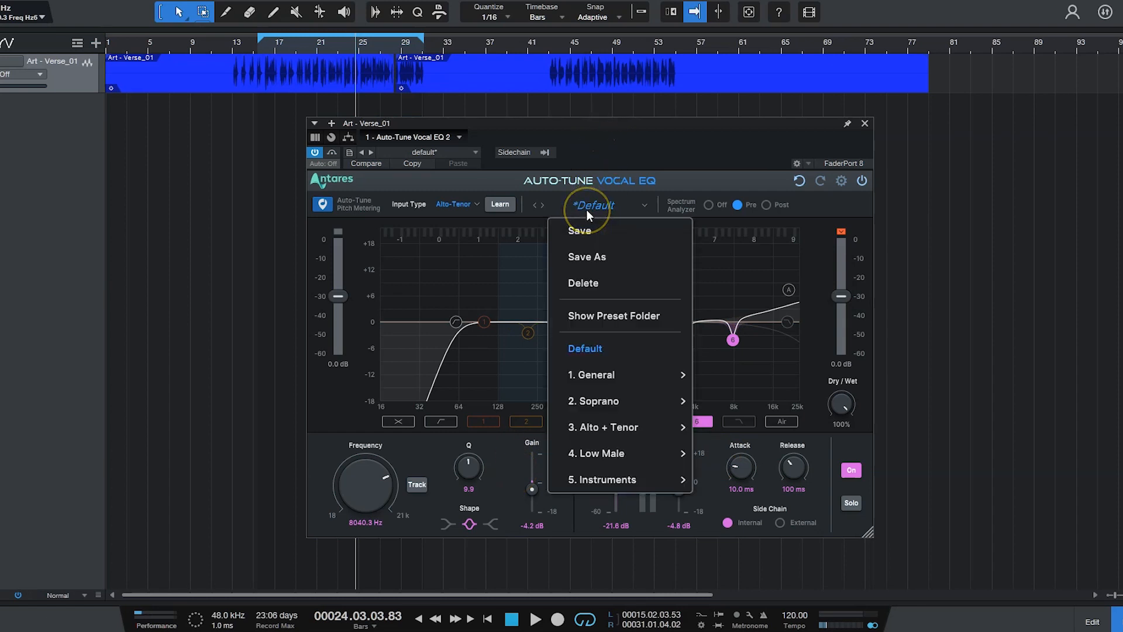
mouse_move(634, 381)
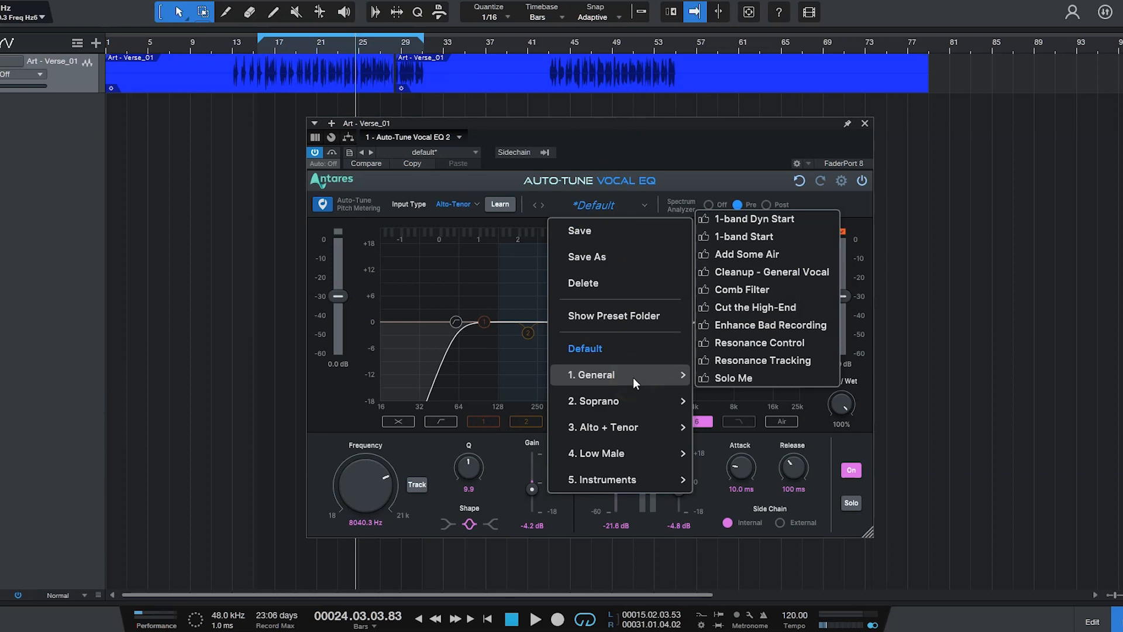
mouse_move(633, 400)
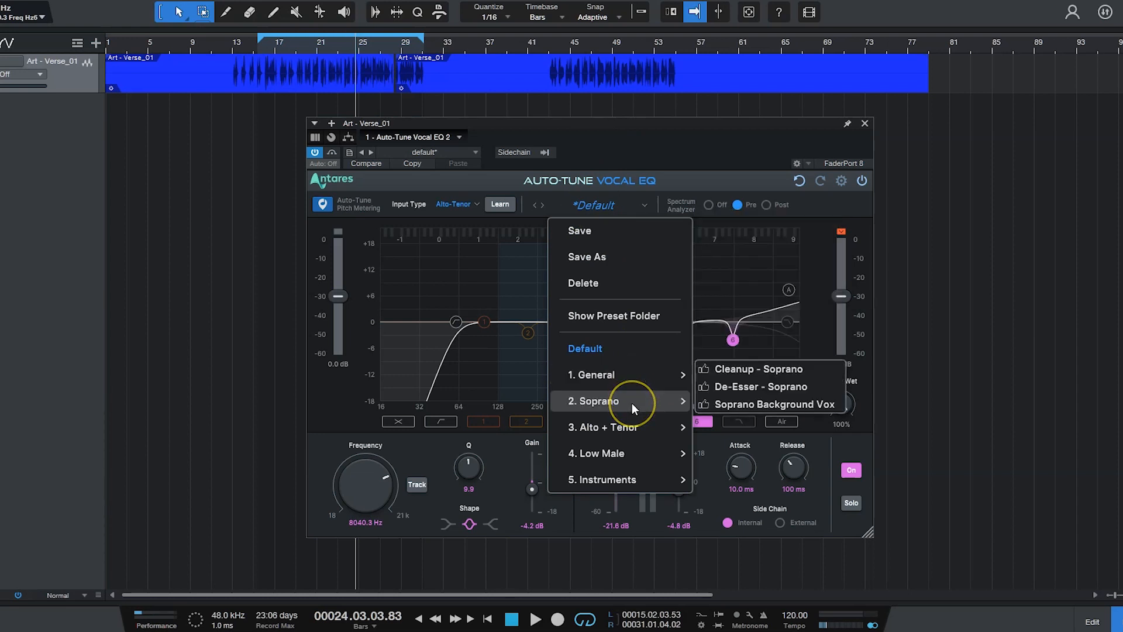
mouse_move(630, 428)
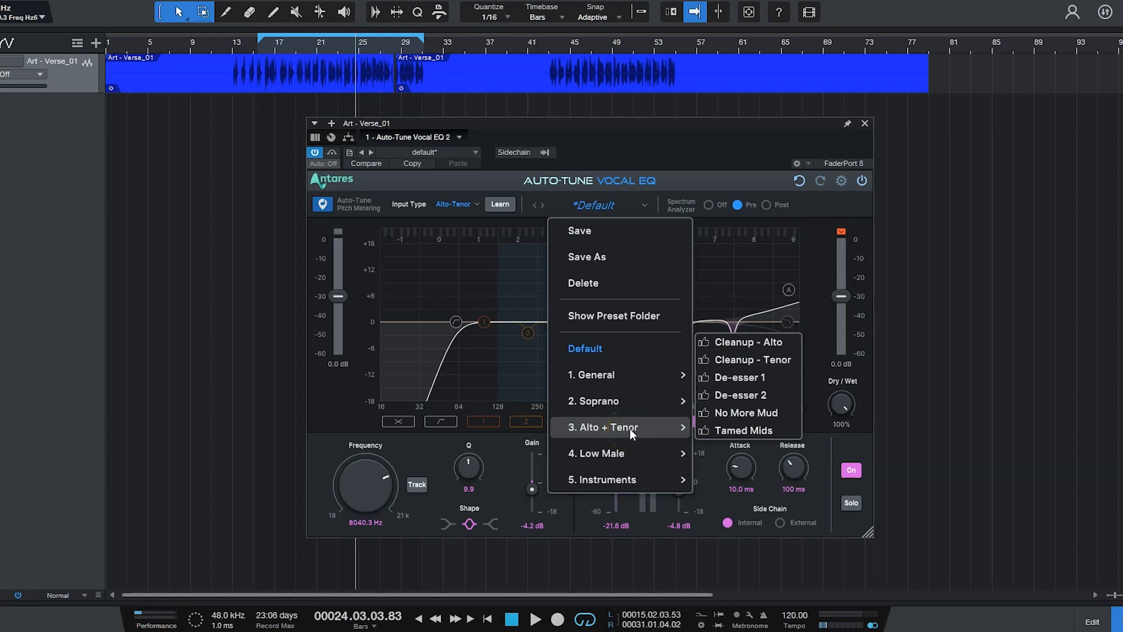
left_click(672, 142)
key("space")
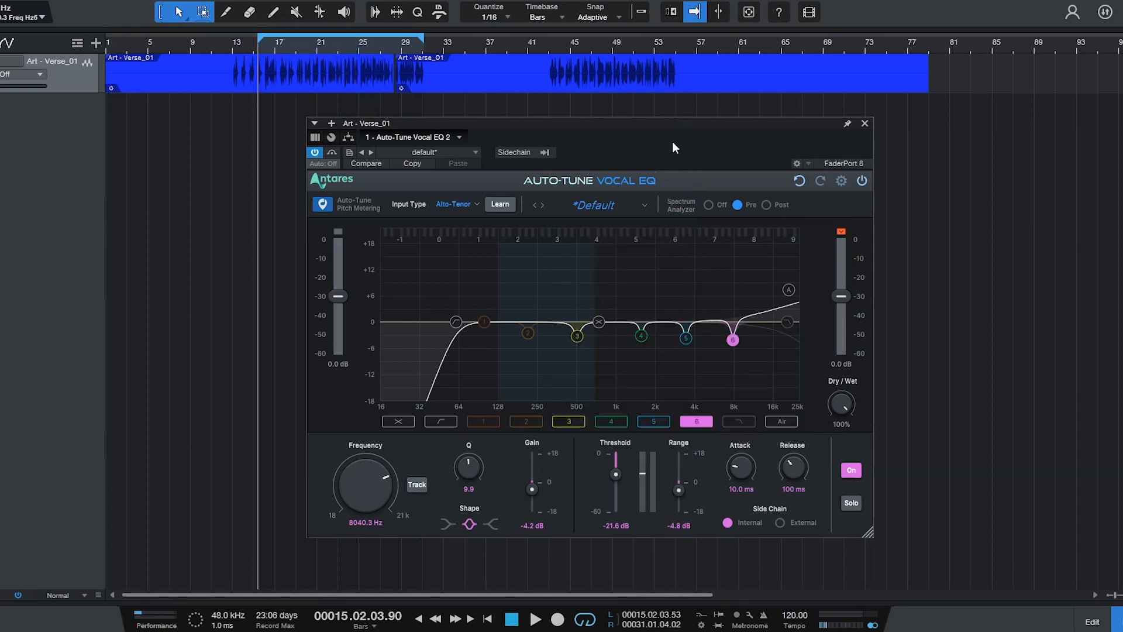
- Load the Cleanup - Alto preset from the Alto + Tenor category
left_click(588, 205)
mouse_move(624, 386)
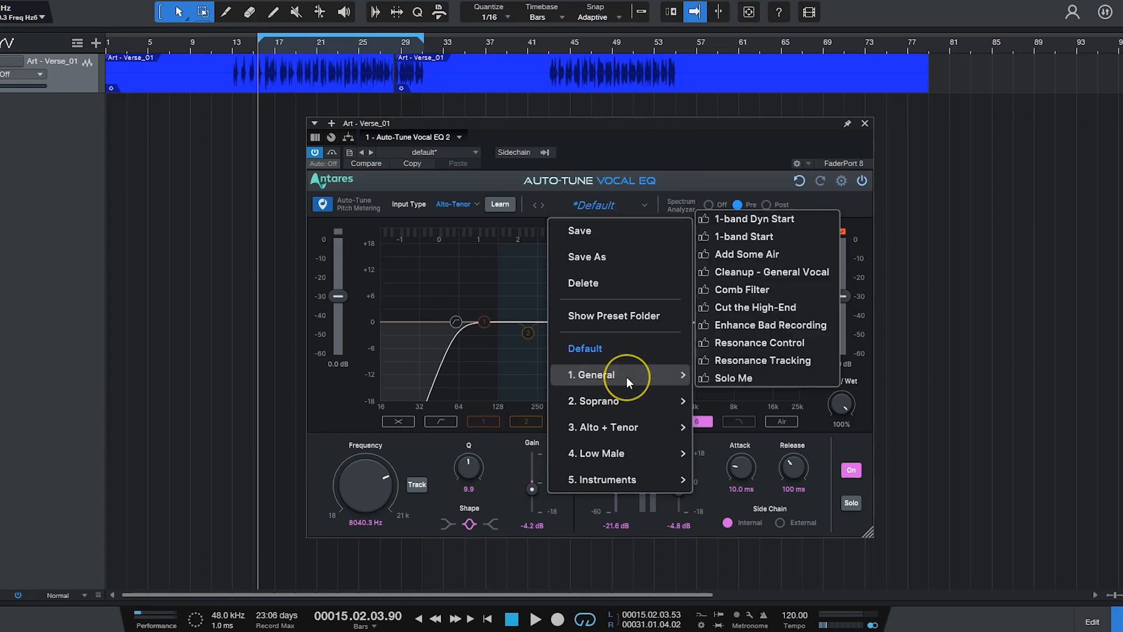
mouse_move(632, 429)
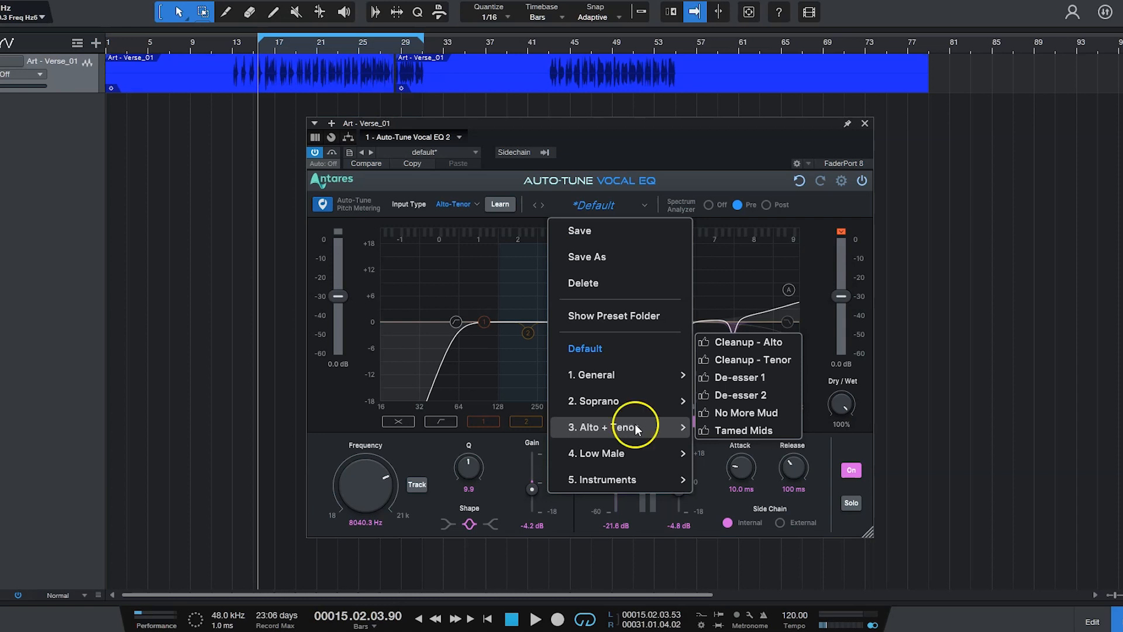
left_click(759, 343)
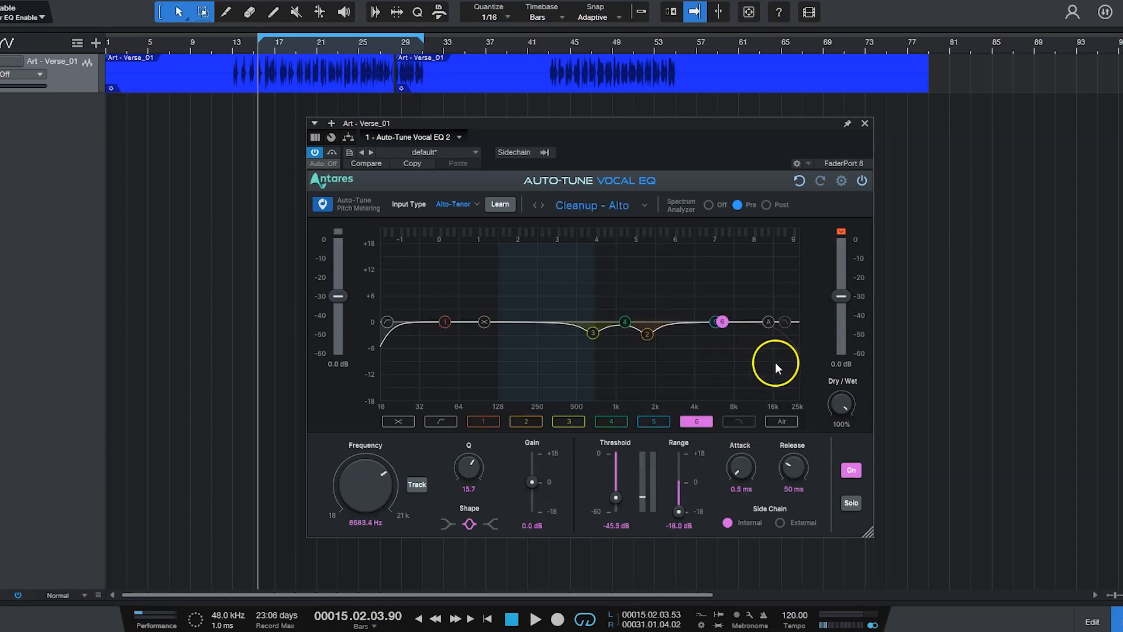
- Play the vocal loop to compare the bypassed sound with the Cleanup - Alto preset, ending bypassed with playback stopped
left_click(334, 152)
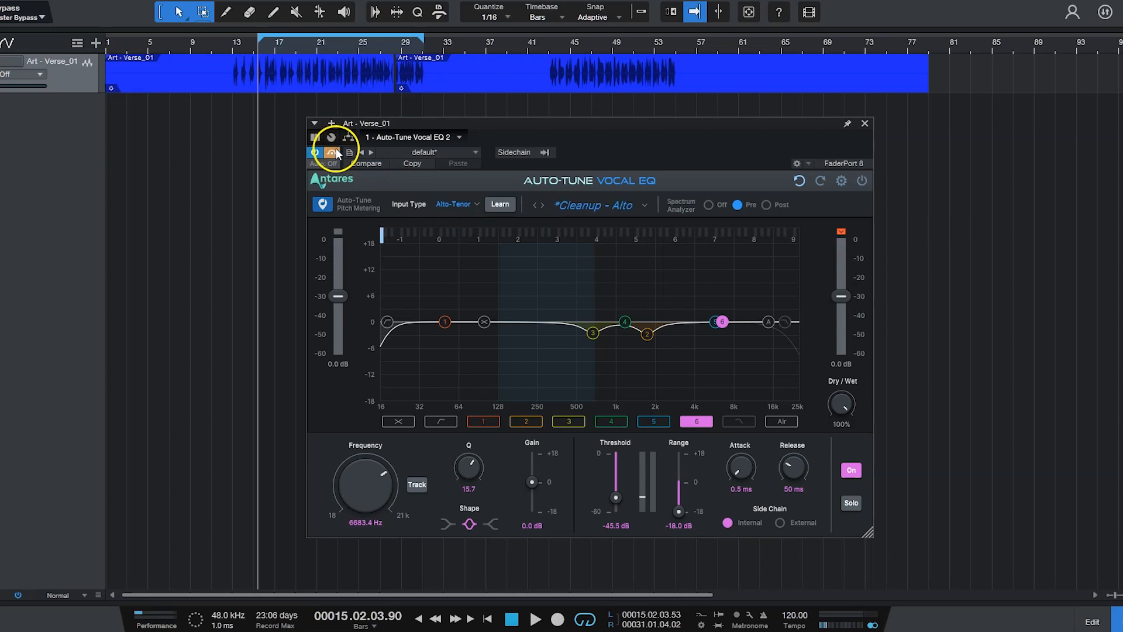
key("space")
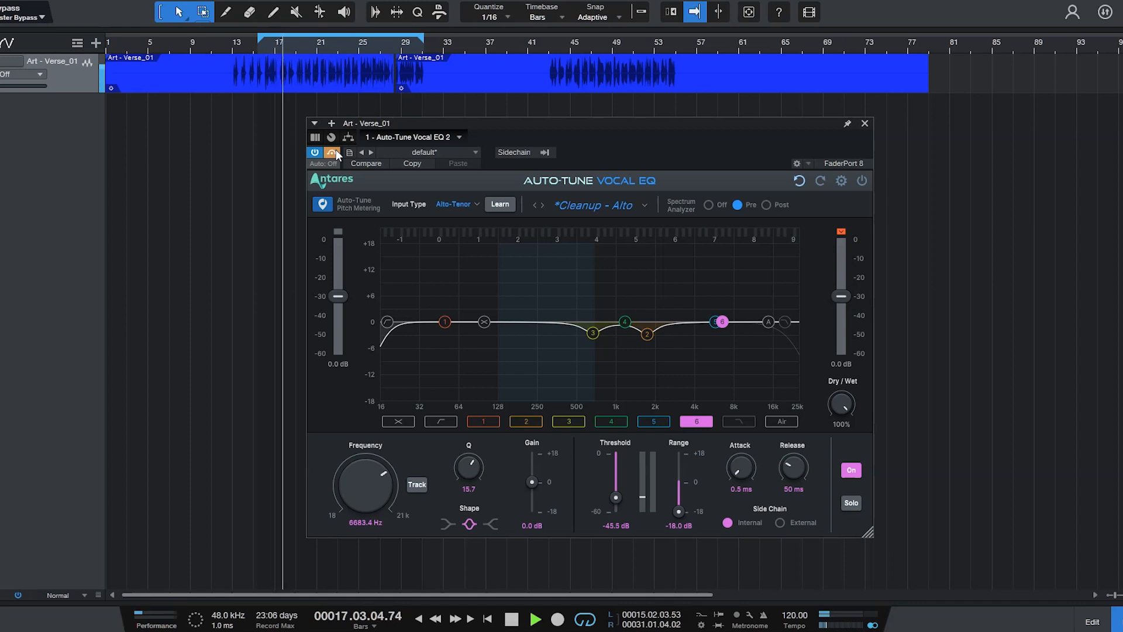
left_click(333, 153)
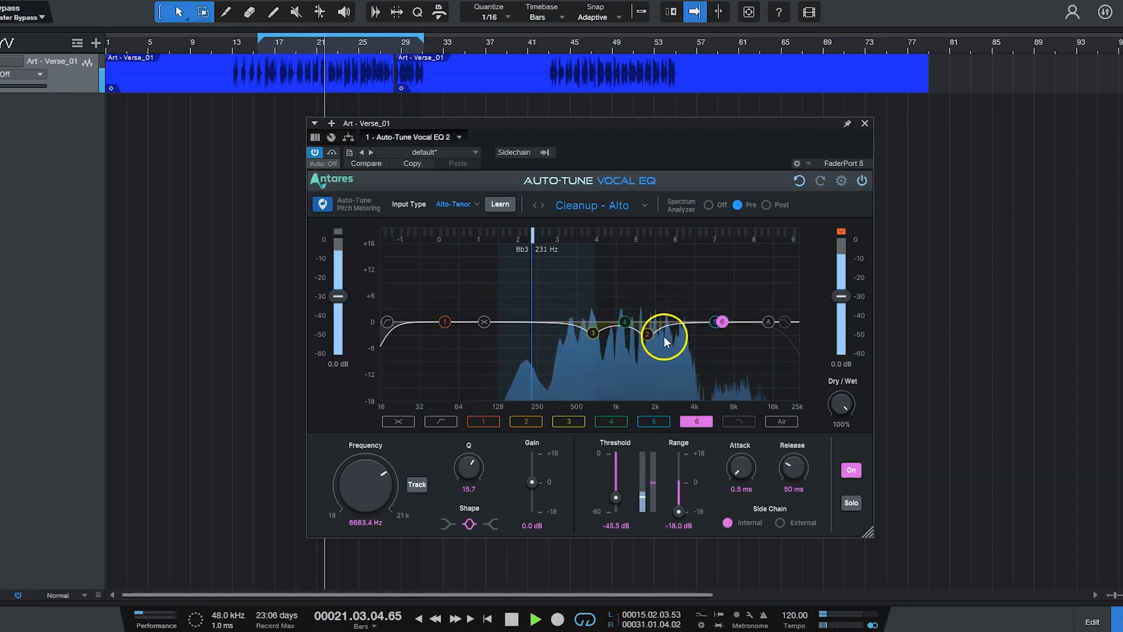
left_click(331, 153)
key("space")
- Load the Cleanup - Tenor preset from the Alto + Tenor category and return the playback position to the loop start
left_click(622, 206)
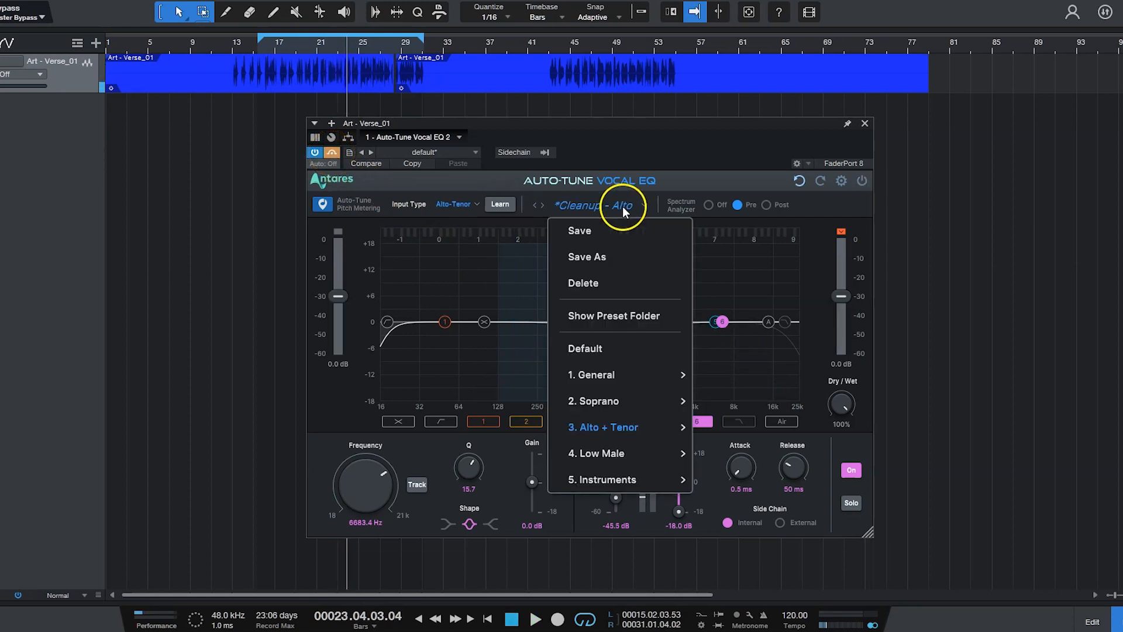
mouse_move(633, 419)
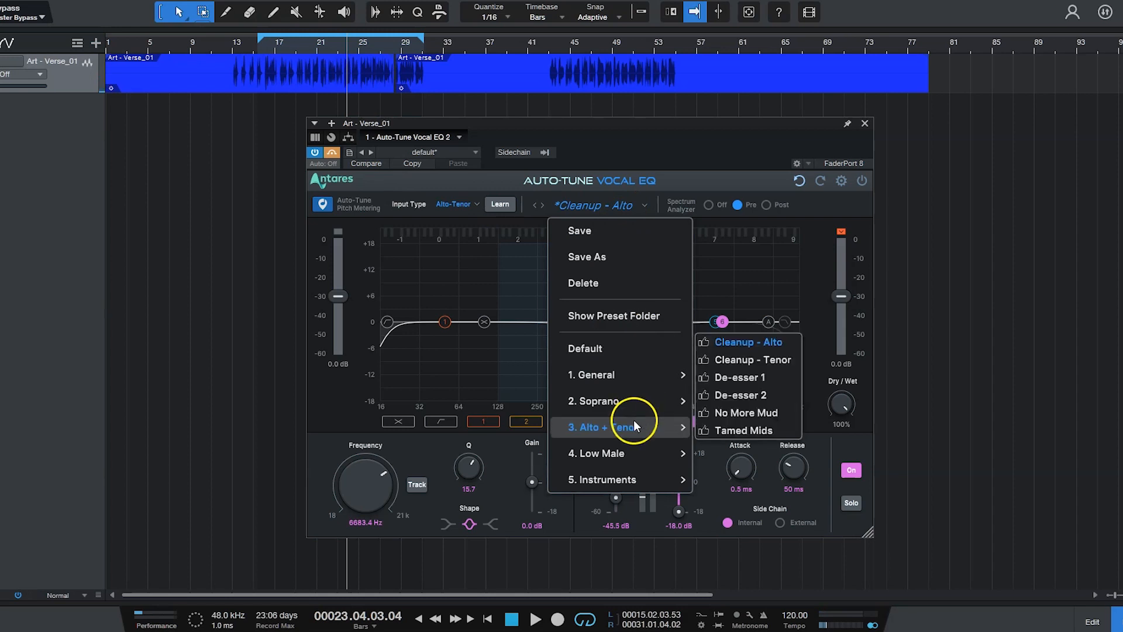
left_click(765, 358)
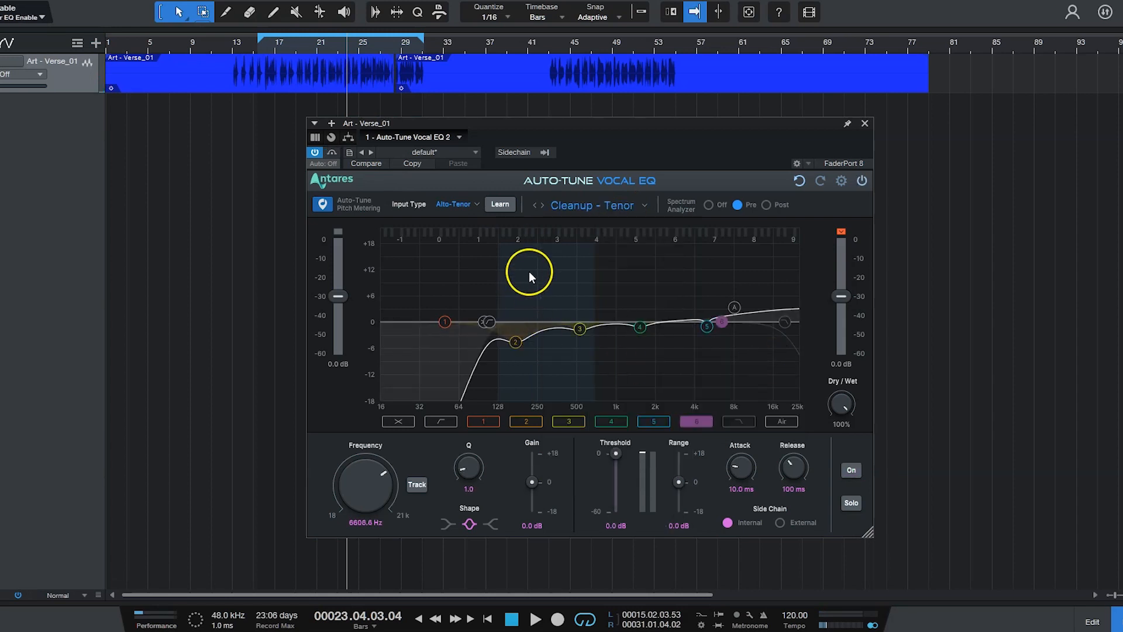
key("space")
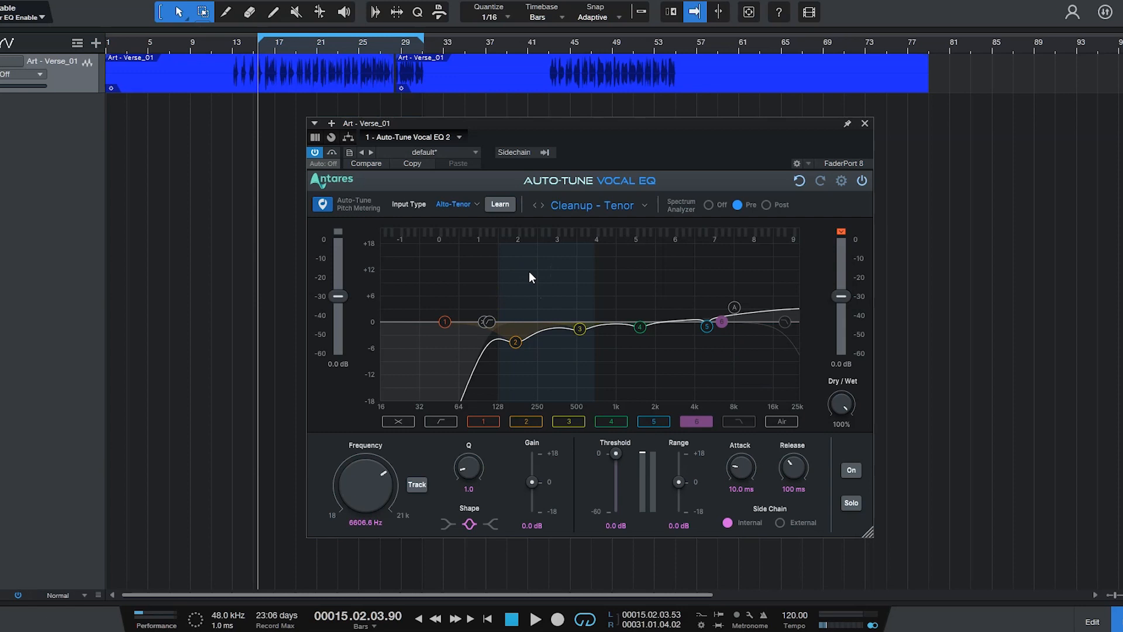
- Play the vocal loop first bypassed and then with the Cleanup - Tenor preset active to compare them, and stop playback
left_click(334, 152)
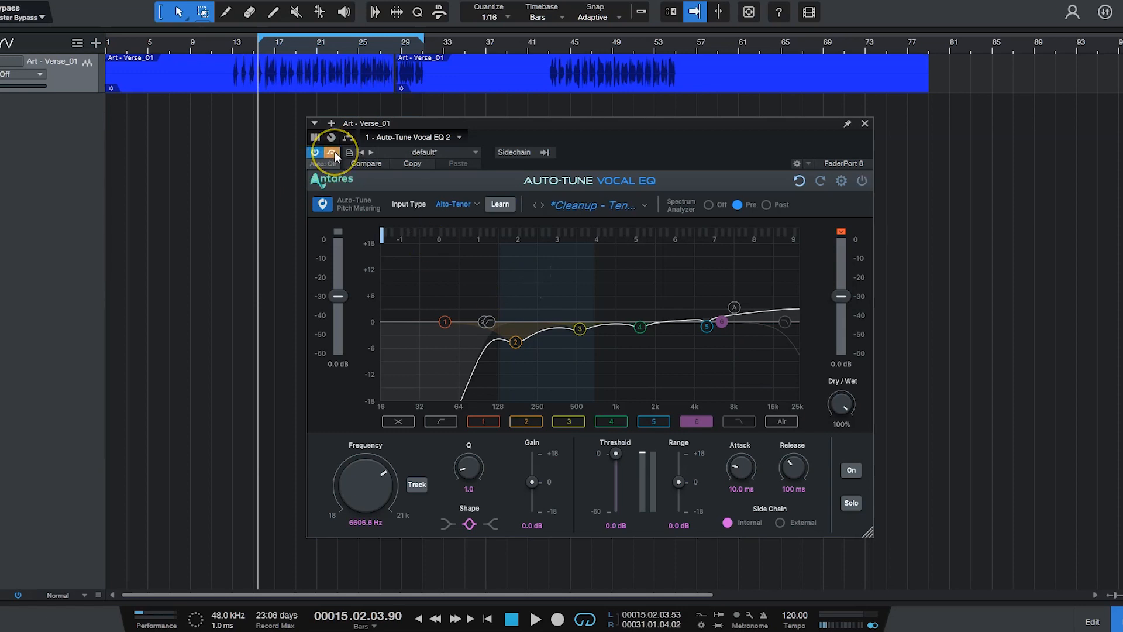
key("space")
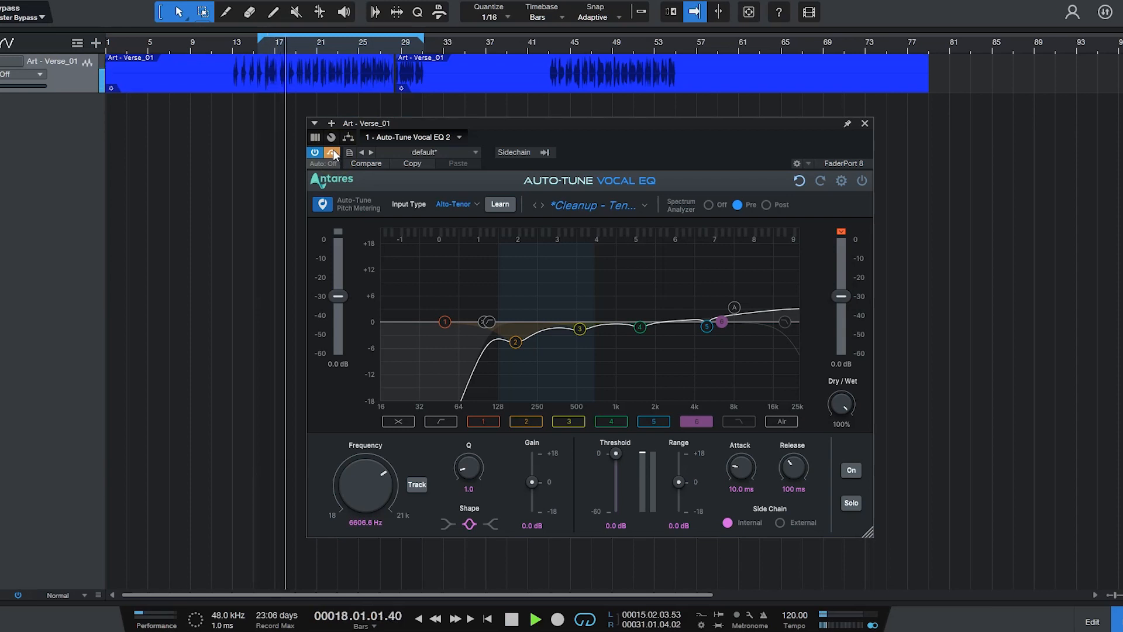
left_click(332, 153)
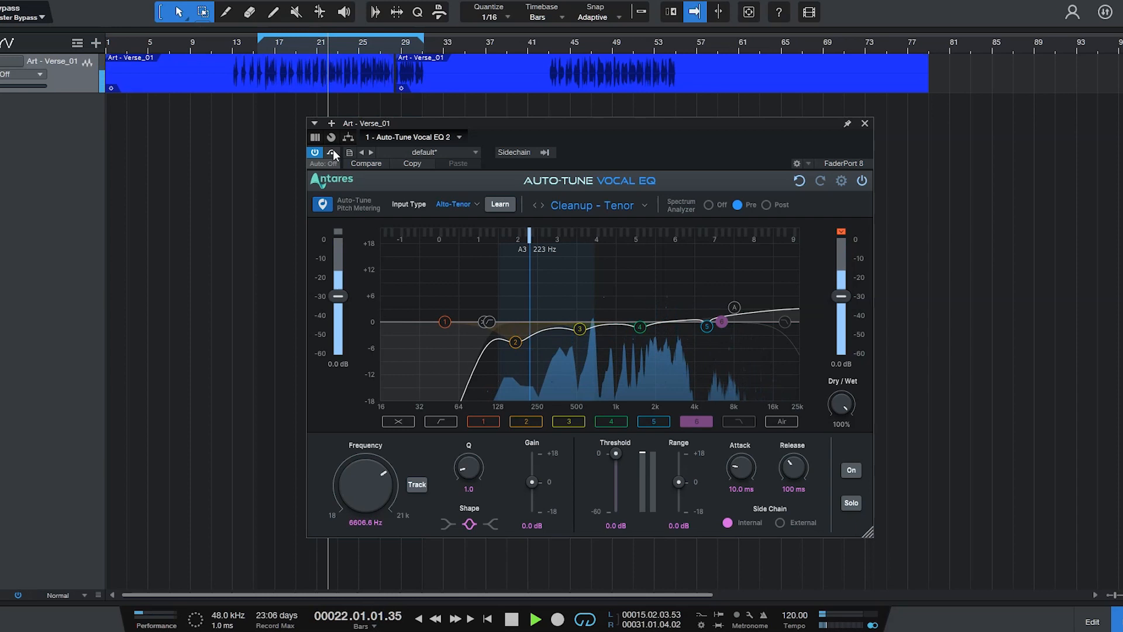
key("space")
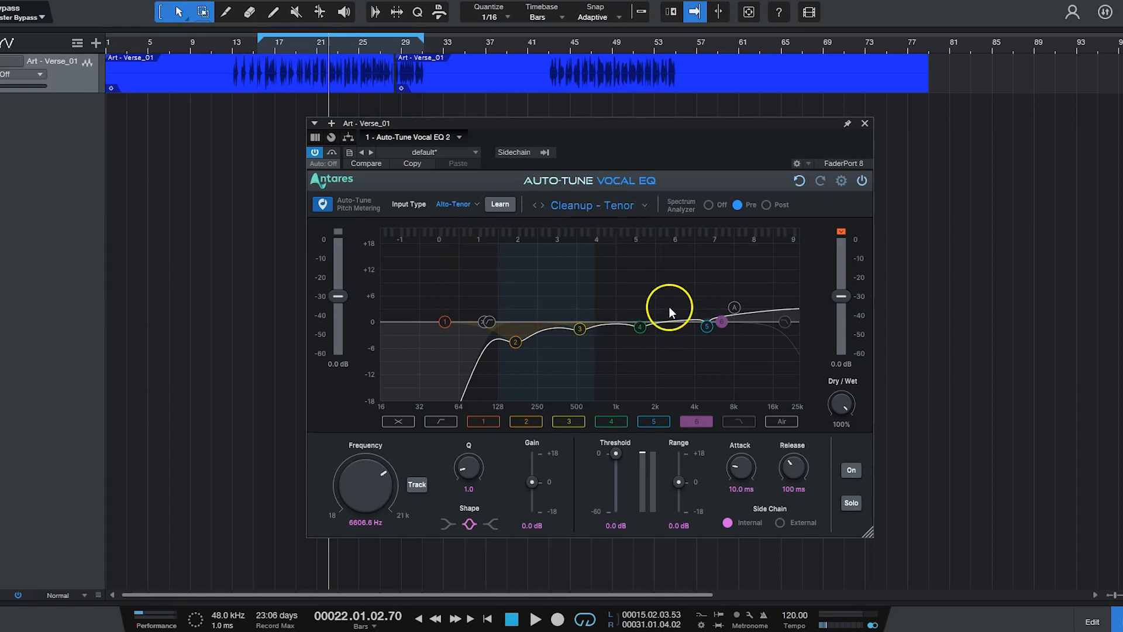
- Play more of the vocal to watch the preset's dynamic bands react, stop playback and move the plug-in window slightly aside
key("space")
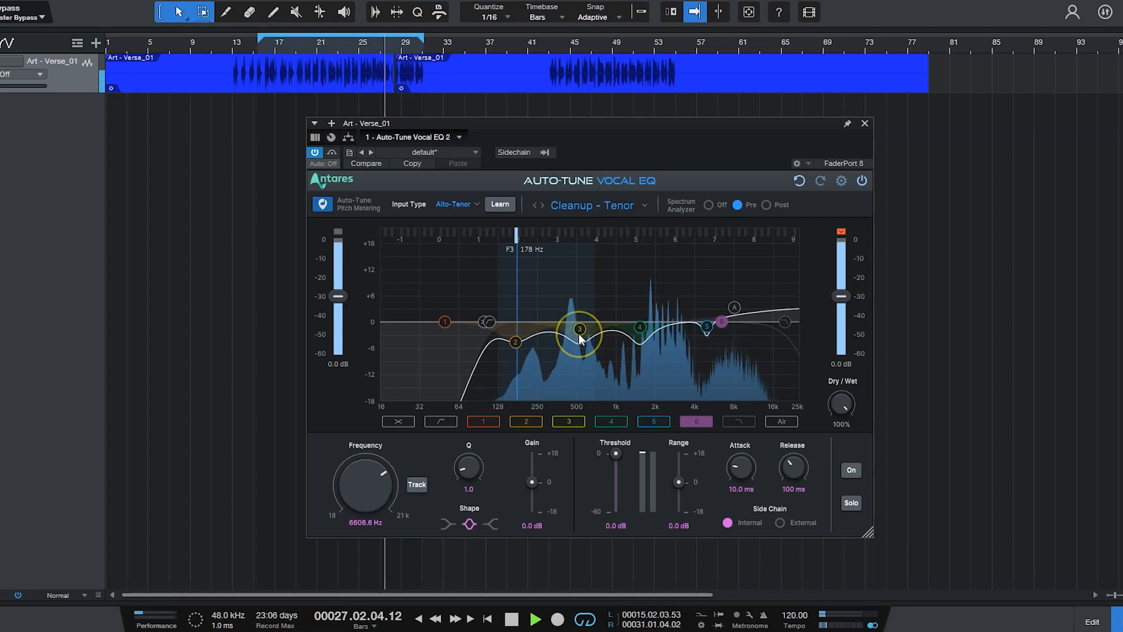
key("space")
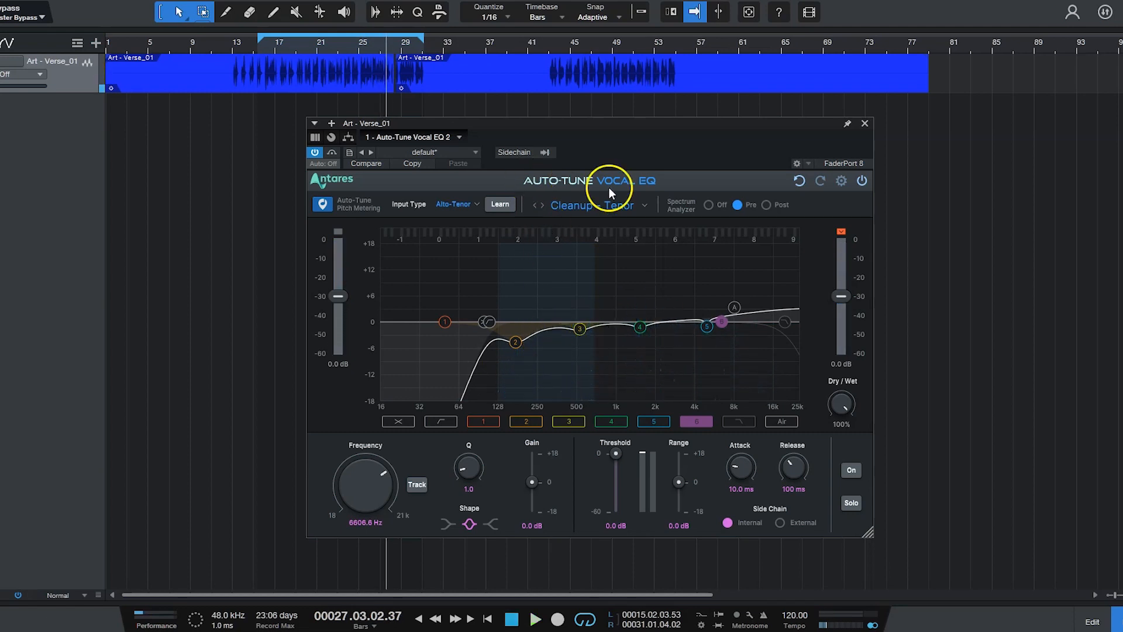
left_click_drag(578, 130, 599, 128)
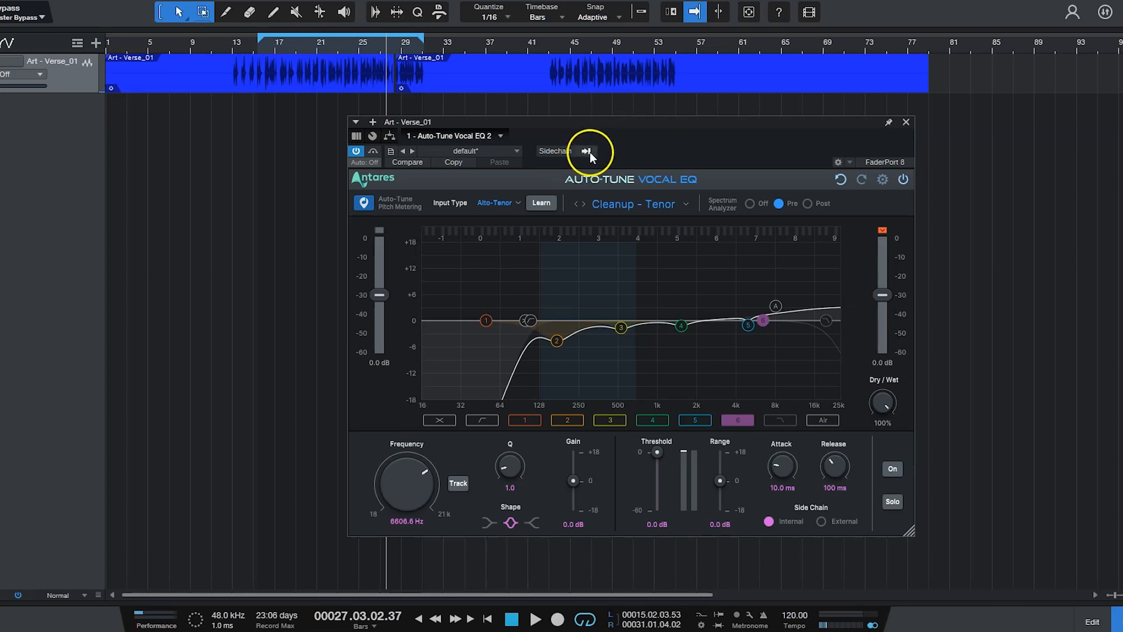